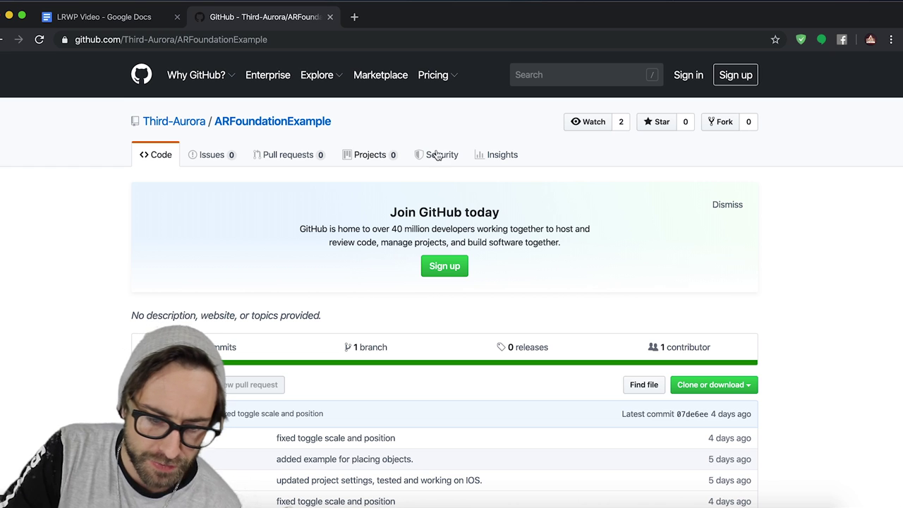
Download the Third-Aurora ARFoundationExample repository from GitHub as a ZIP archive.
left_click(717, 385)
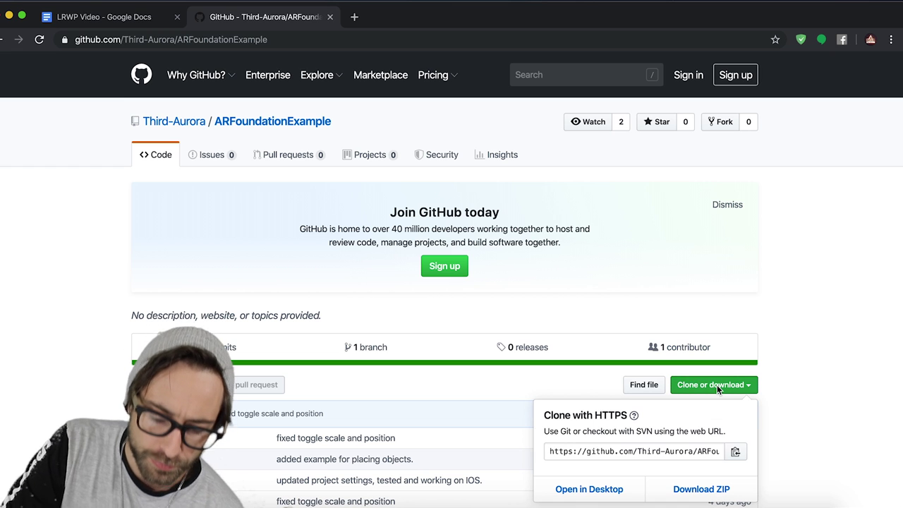
left_click(700, 488)
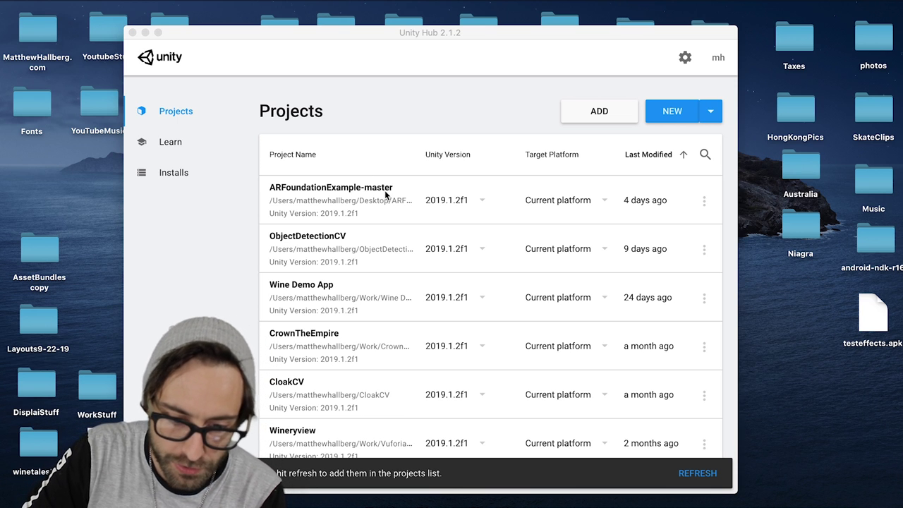
In Unity Hub, set ARFoundationExample-master to Unity version 2019.2.8f1, open it and accept the project upgrade.
left_click(477, 195)
left_click(481, 202)
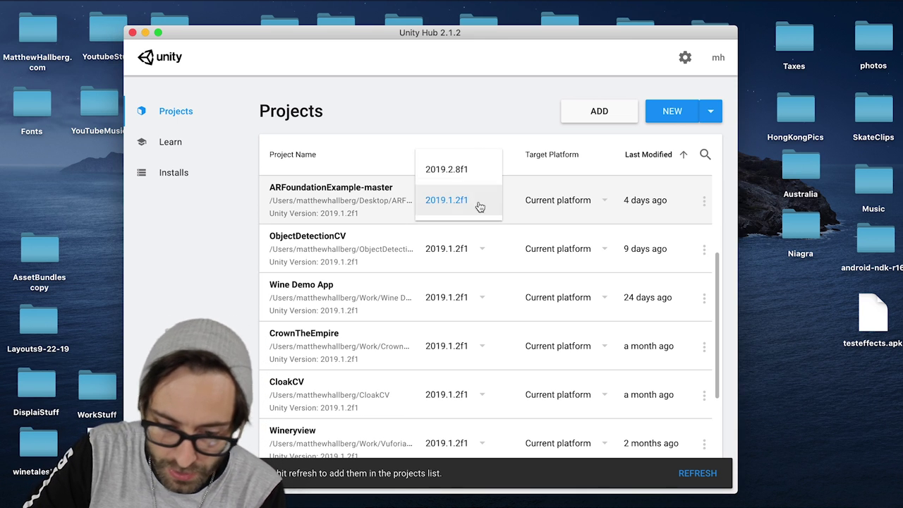
left_click(451, 176)
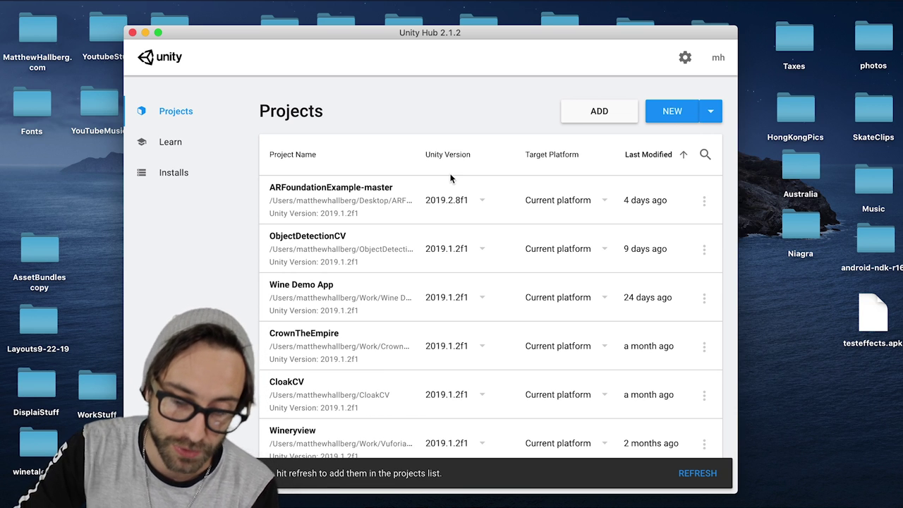
left_click(383, 202)
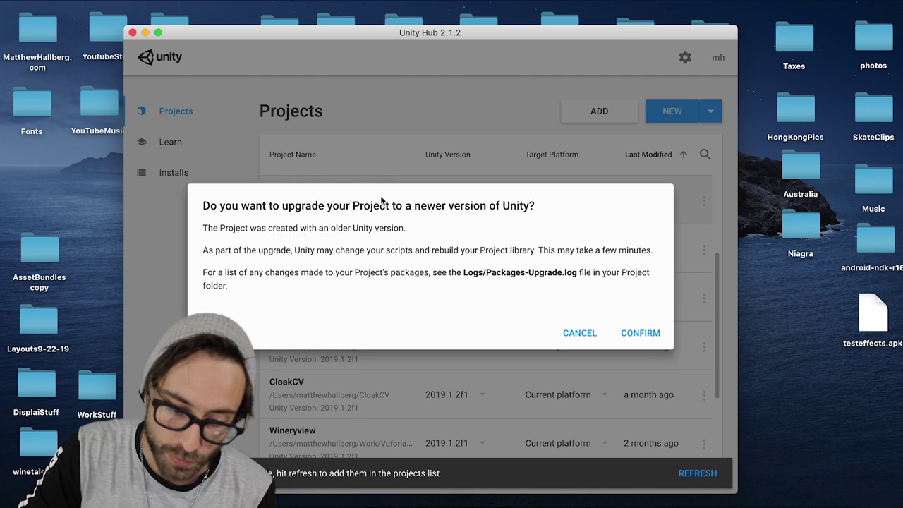
left_click(643, 334)
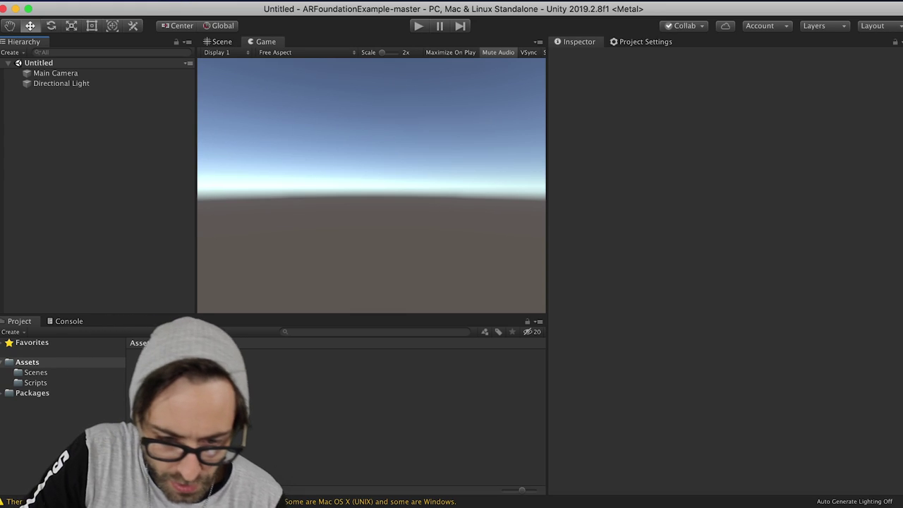
Switch the project's build platform to Android.
left_click(70, 0)
left_click(101, 117)
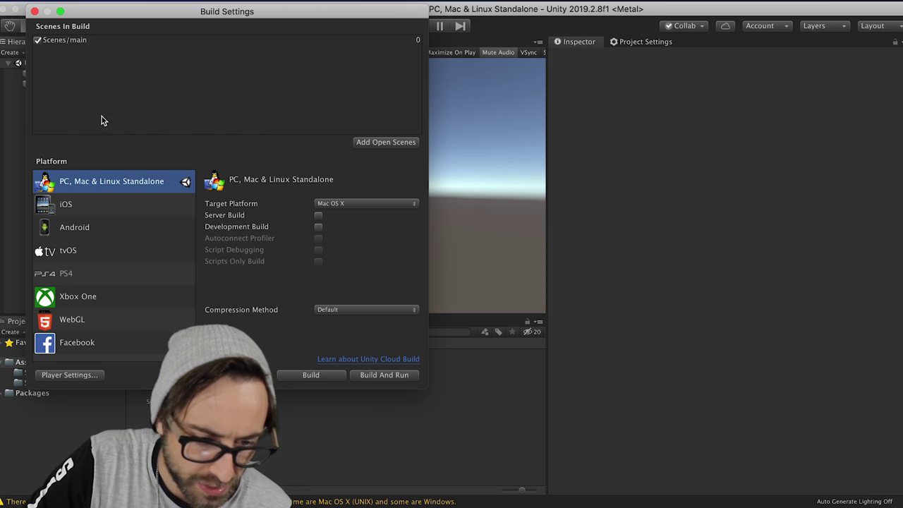
left_click(130, 227)
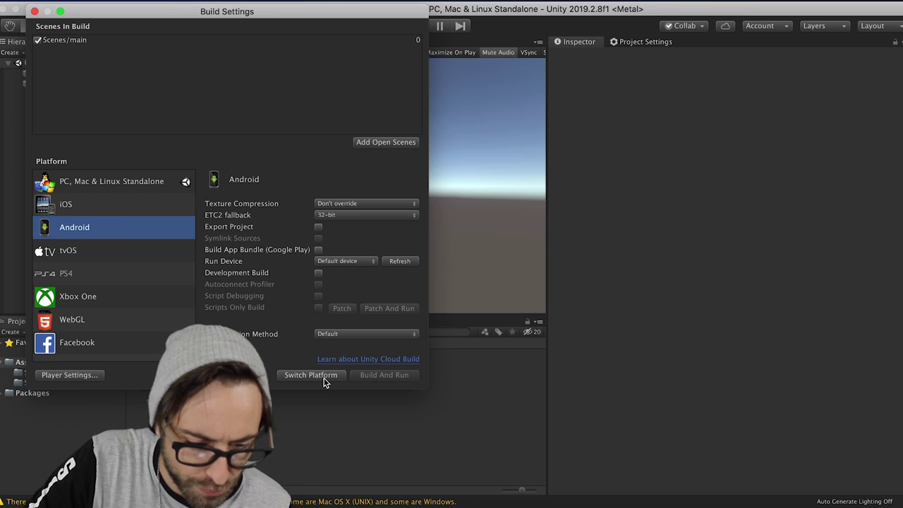
left_click(311, 374)
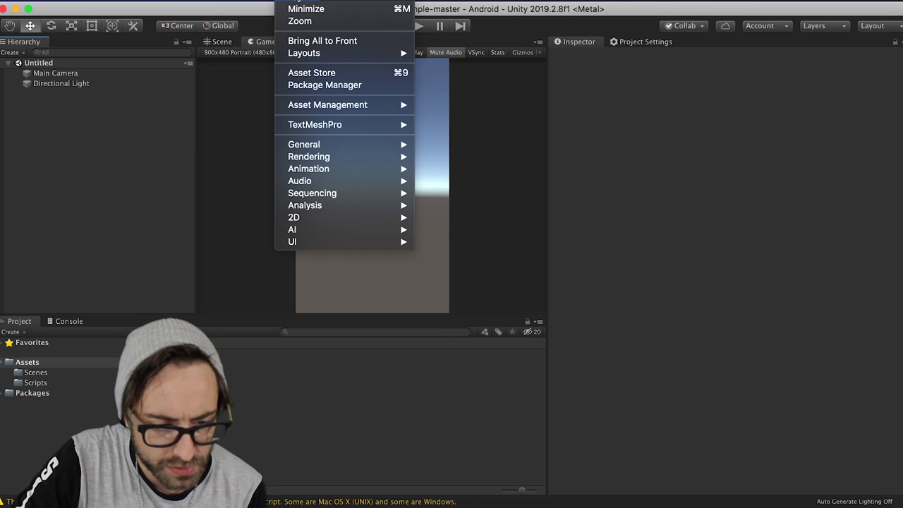
Update the AR Foundation package to version 3.0.0-preview.3 in the Package Manager.
left_click(326, 84)
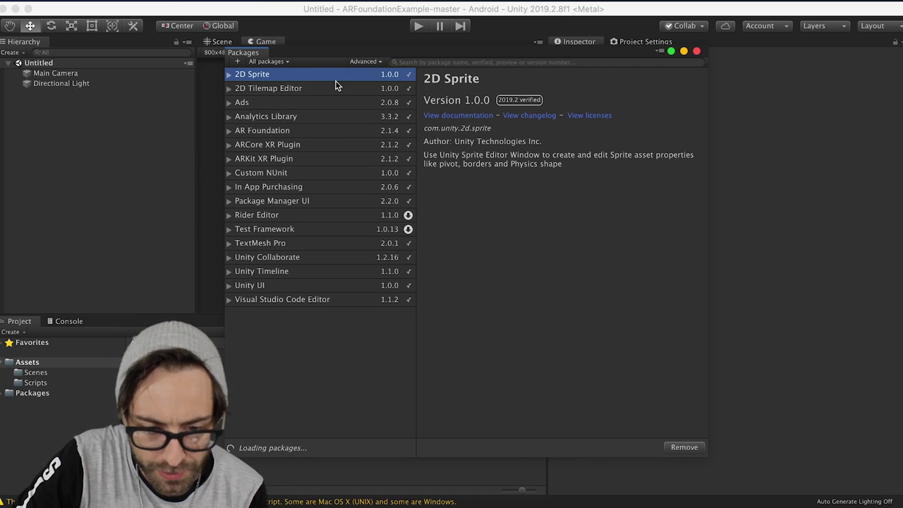
left_click_drag(443, 57, 404, 55)
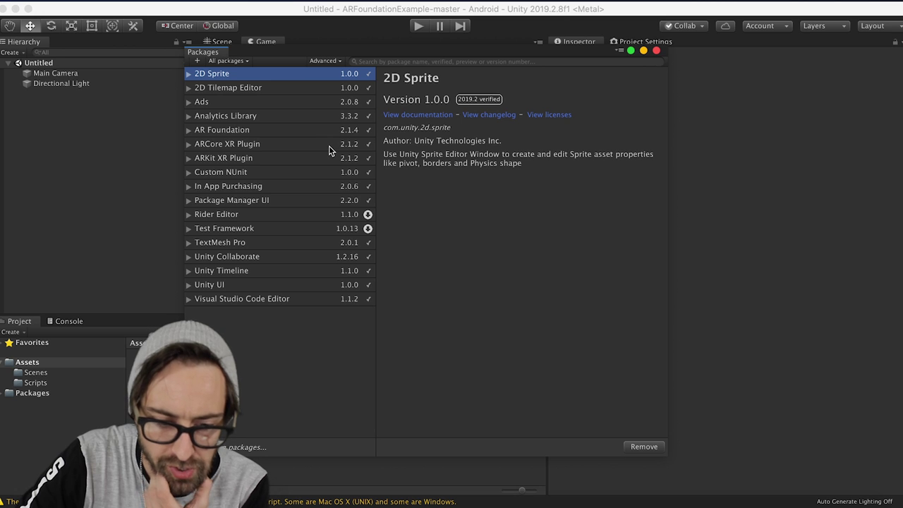
left_click(188, 130)
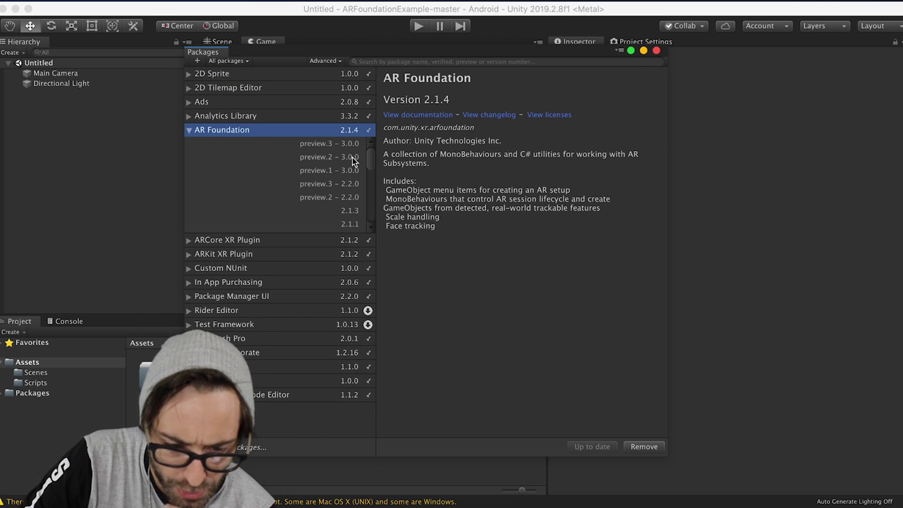
left_click(339, 143)
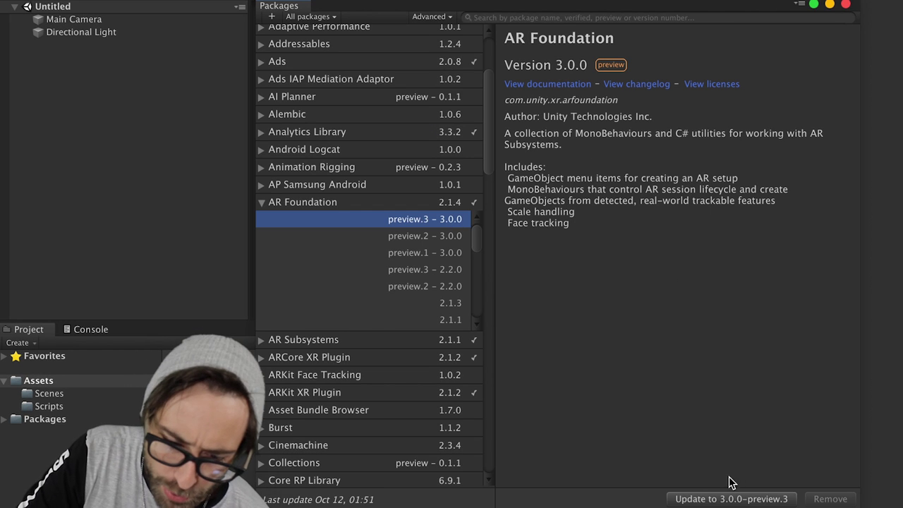
left_click(718, 499)
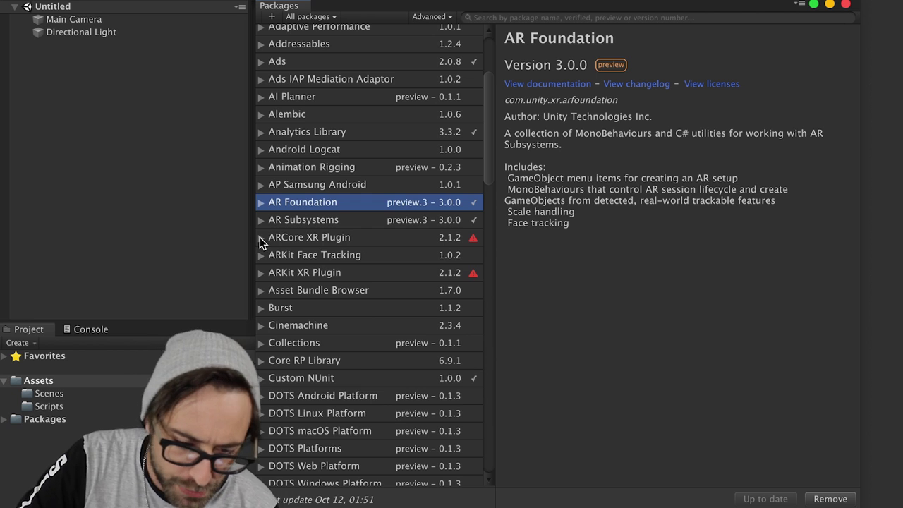
Update the ARCore XR Plugin package to version 3.0.0-preview.3.
left_click(260, 240)
left_click(439, 275)
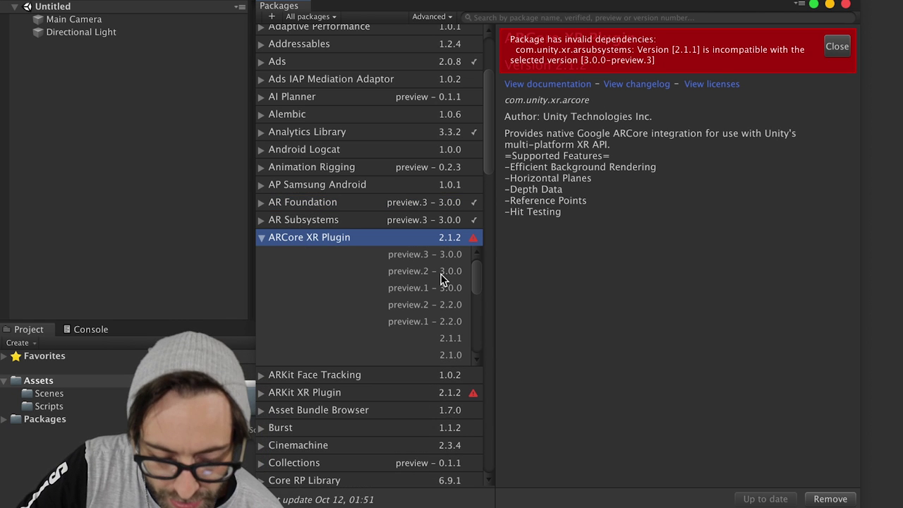
left_click(427, 255)
left_click(746, 498)
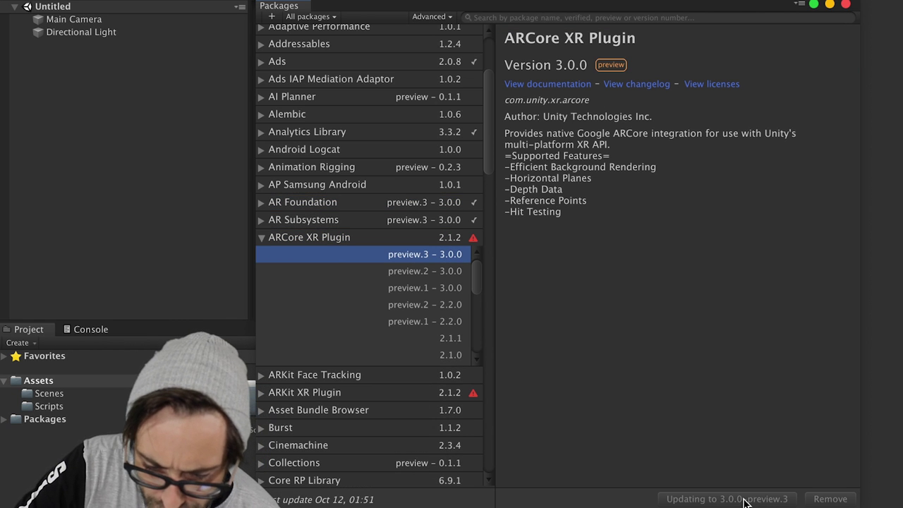
Update the ARKit XR Plugin package to version 3.0.0-preview.3.
left_click(261, 272)
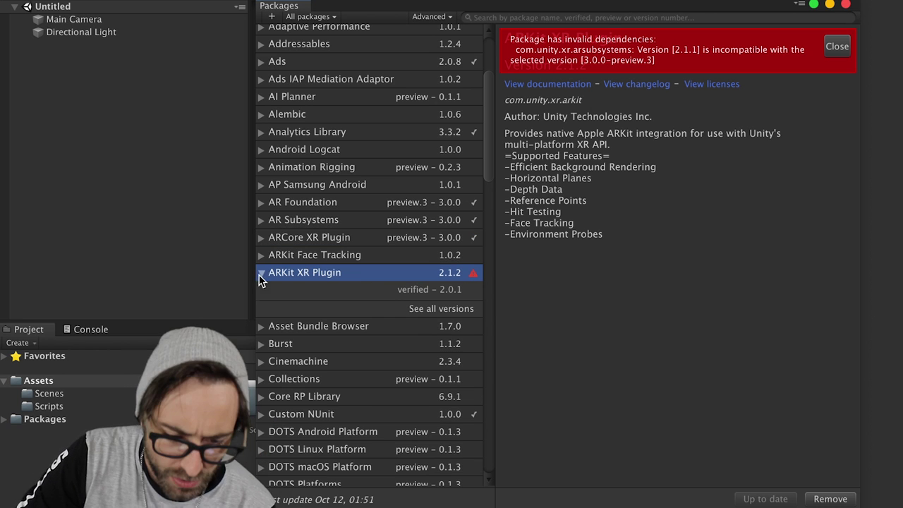
left_click(440, 305)
left_click(447, 289)
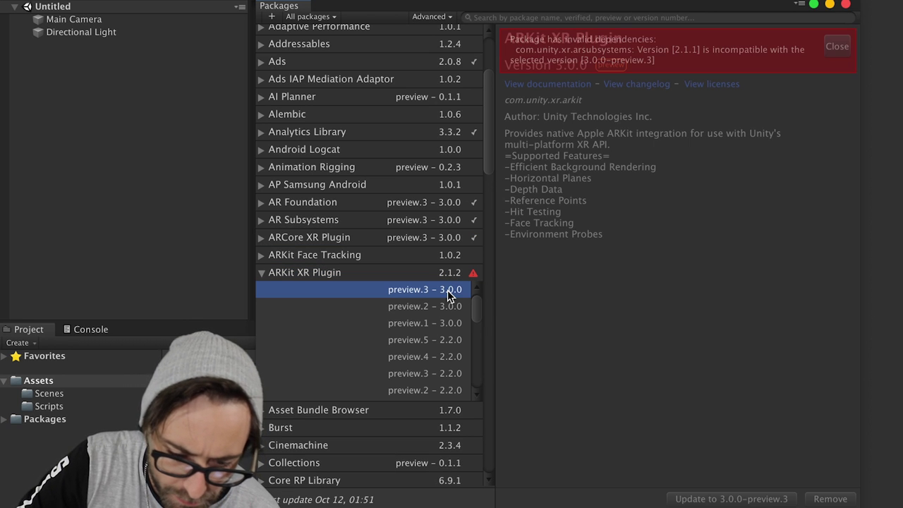
left_click(719, 497)
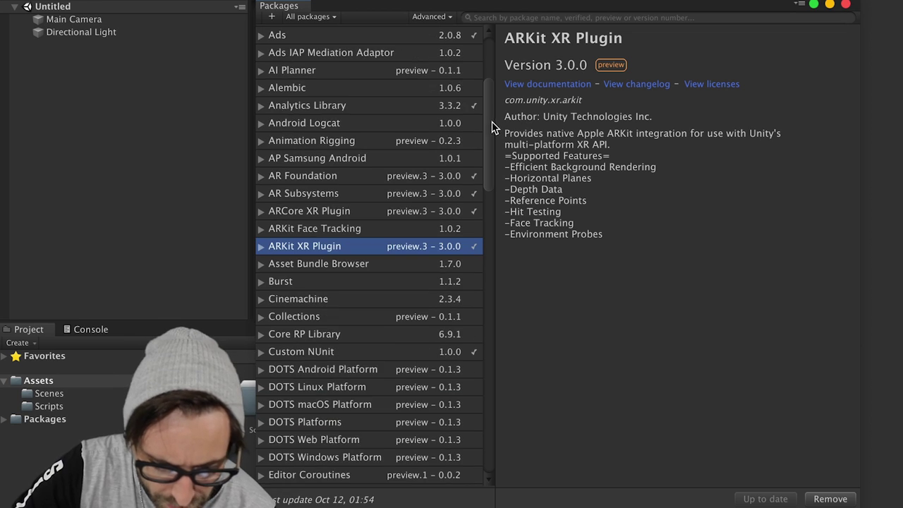
Find the Lightweight RP package, show its available versions and install version 6.9.1.
left_click_drag(489, 135, 498, 296)
left_click(262, 150)
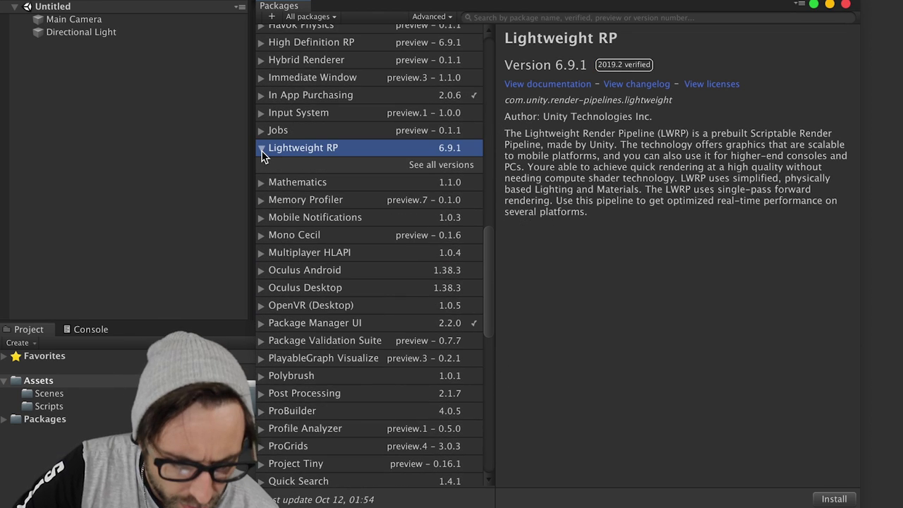
left_click(451, 167)
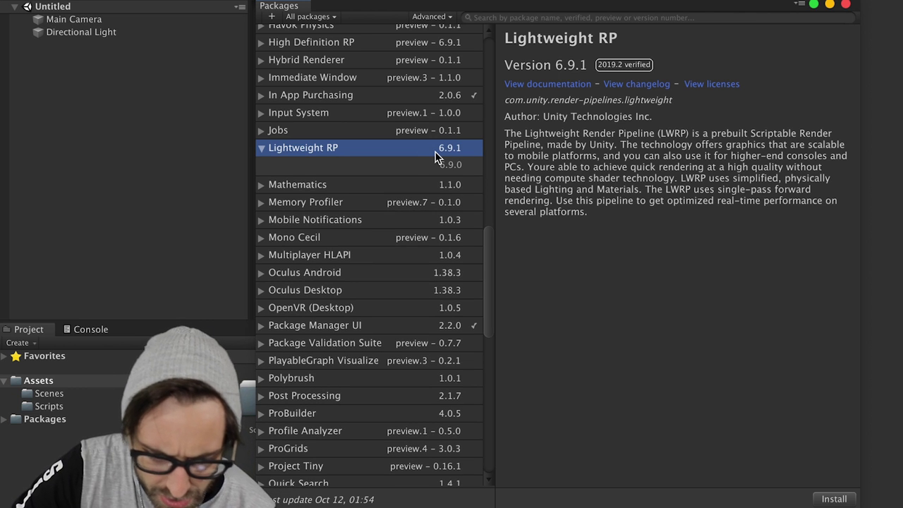
left_click(832, 498)
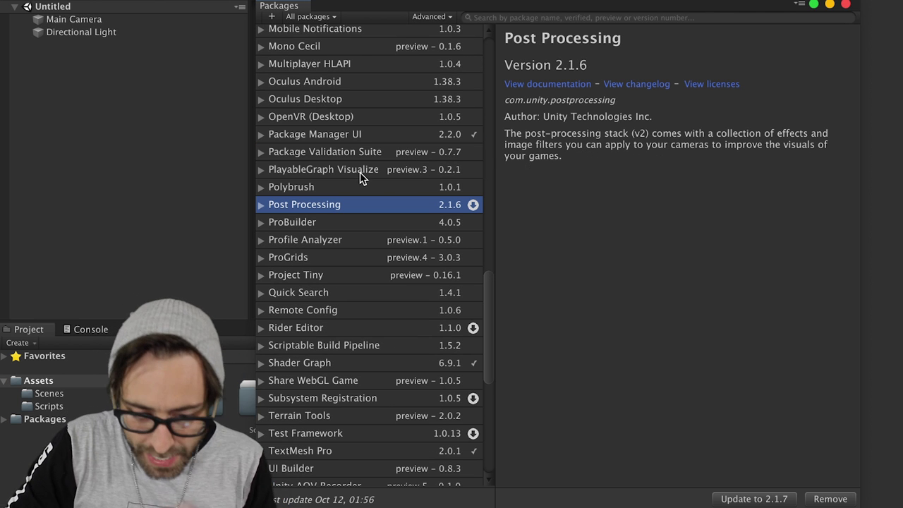
Update the Post Processing package to the verified version 2.1.7.
left_click(262, 205)
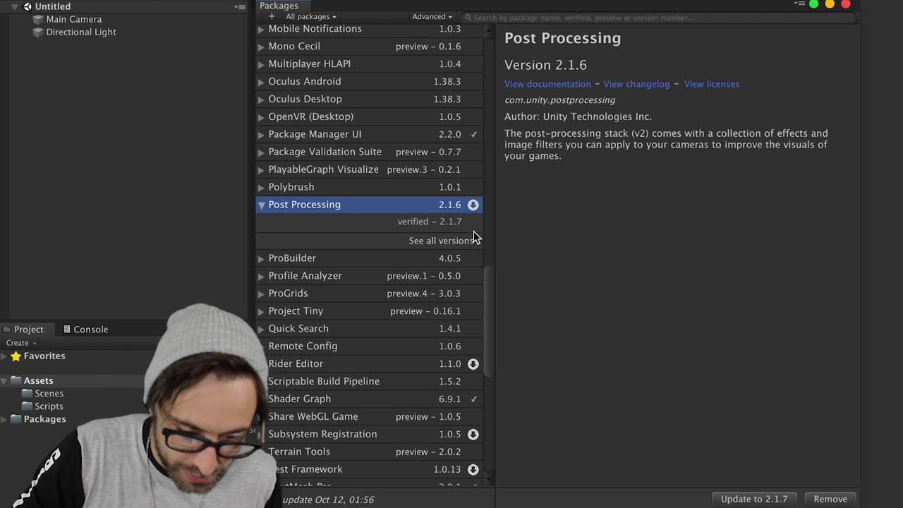
left_click(443, 223)
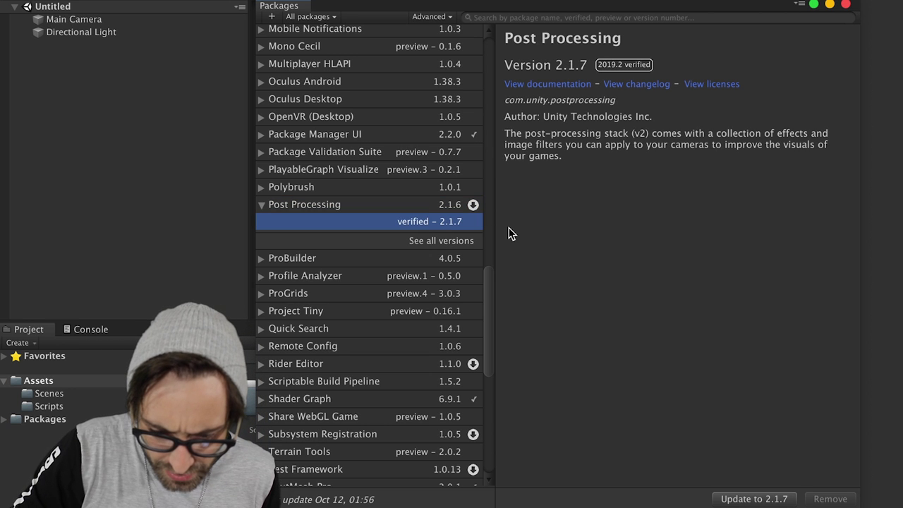
left_click(755, 498)
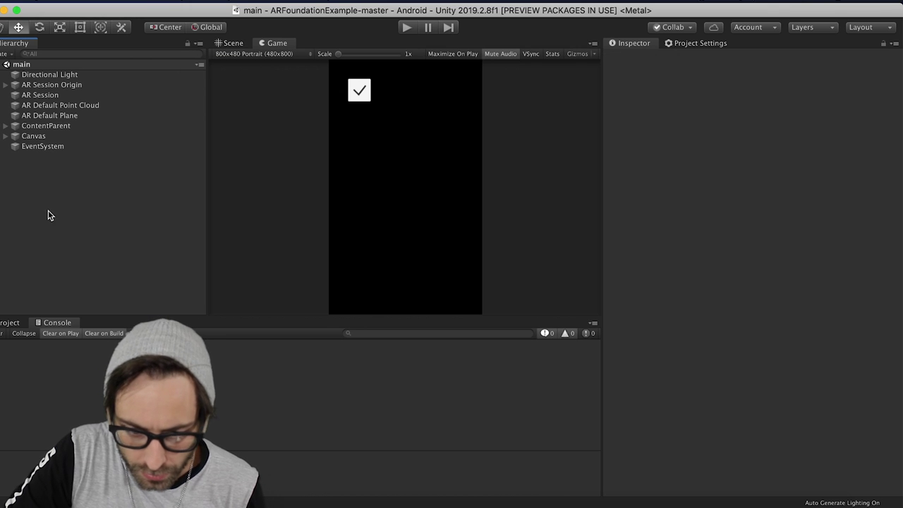
Starting from the AR Camera's layer setting, add a new layer named "effects" as User Layer 8.
left_click(9, 322)
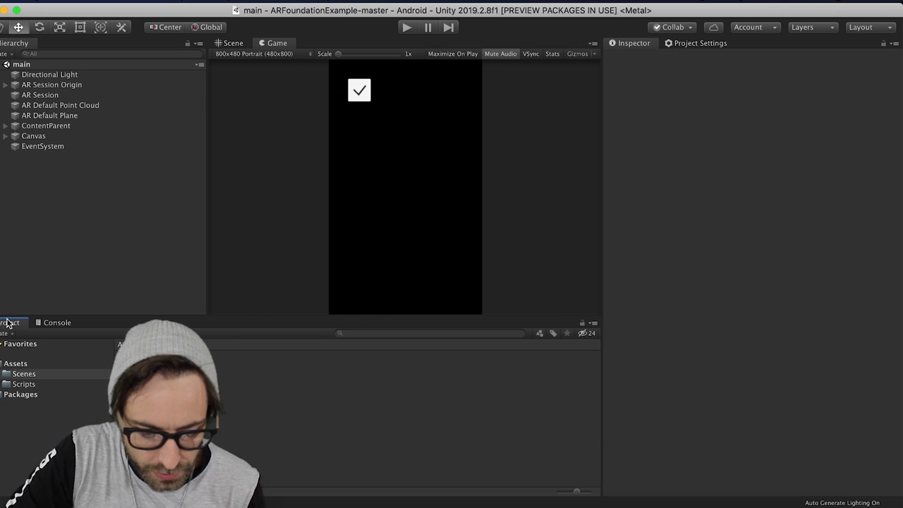
left_click(6, 85)
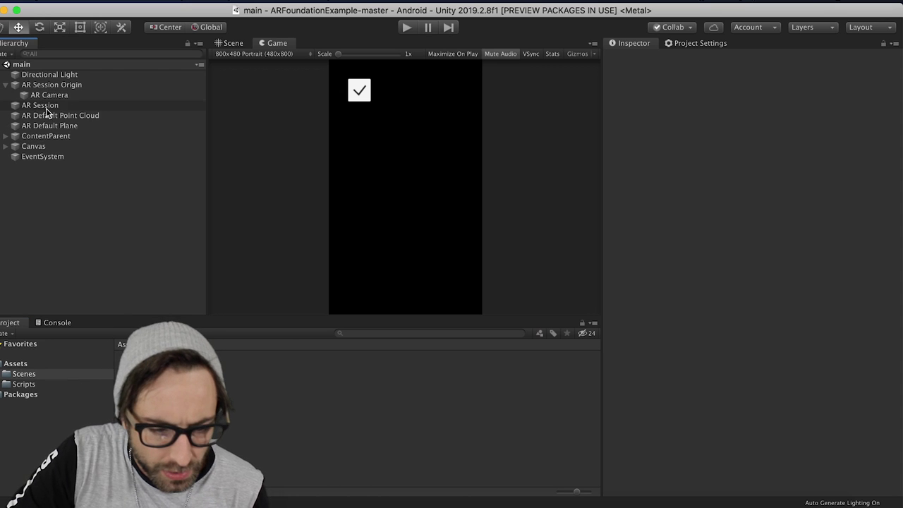
left_click(48, 94)
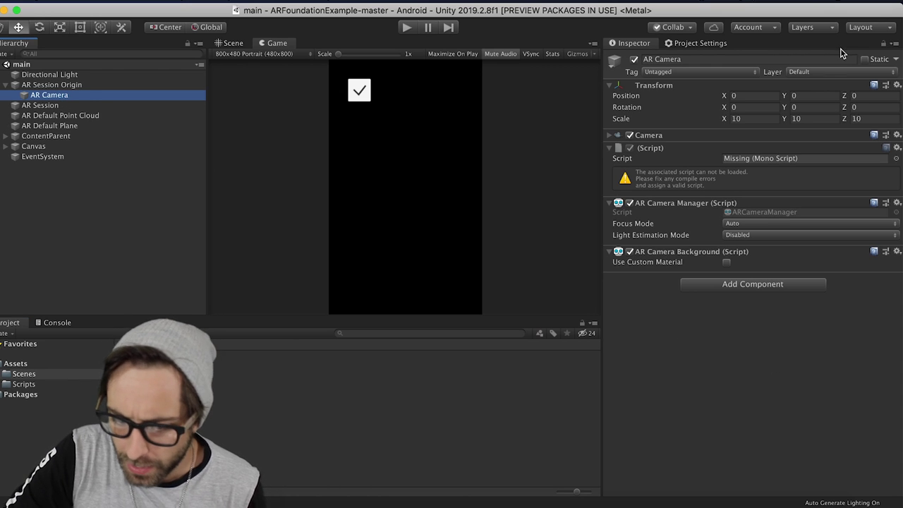
left_click(814, 72)
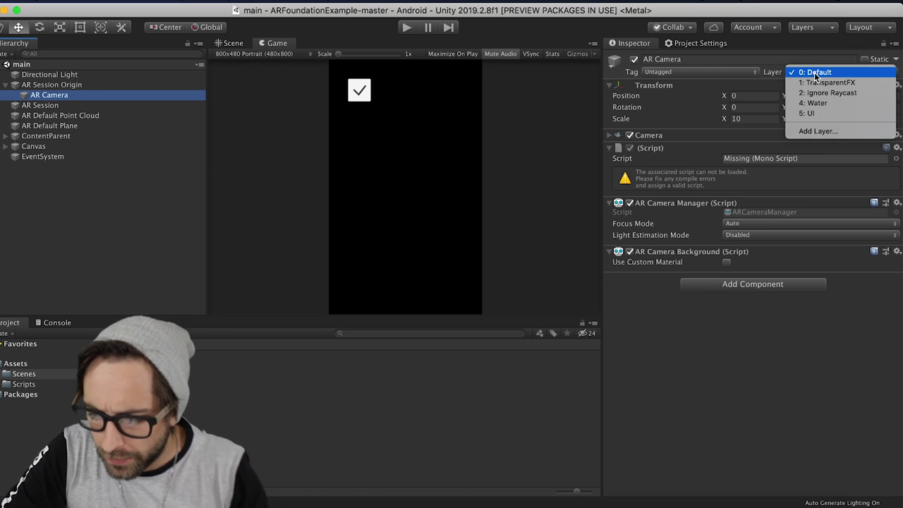
left_click(816, 131)
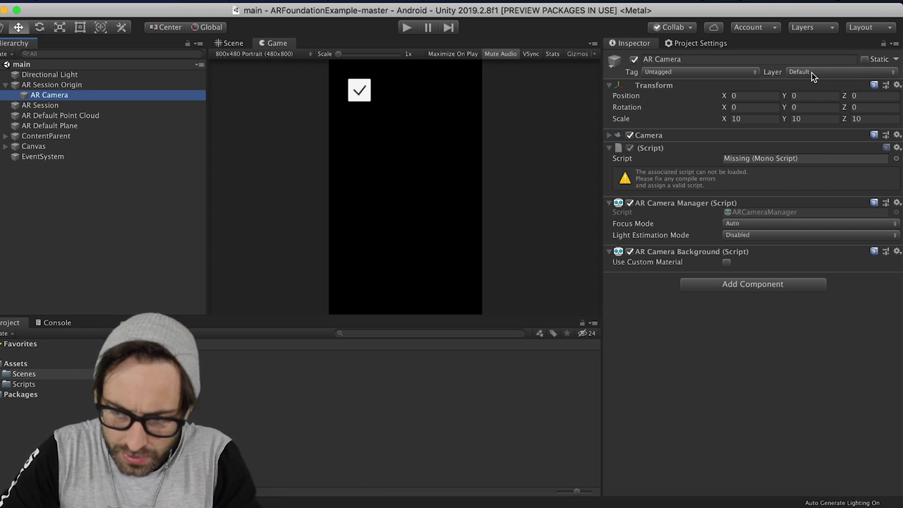
left_click(737, 211)
type("effec")
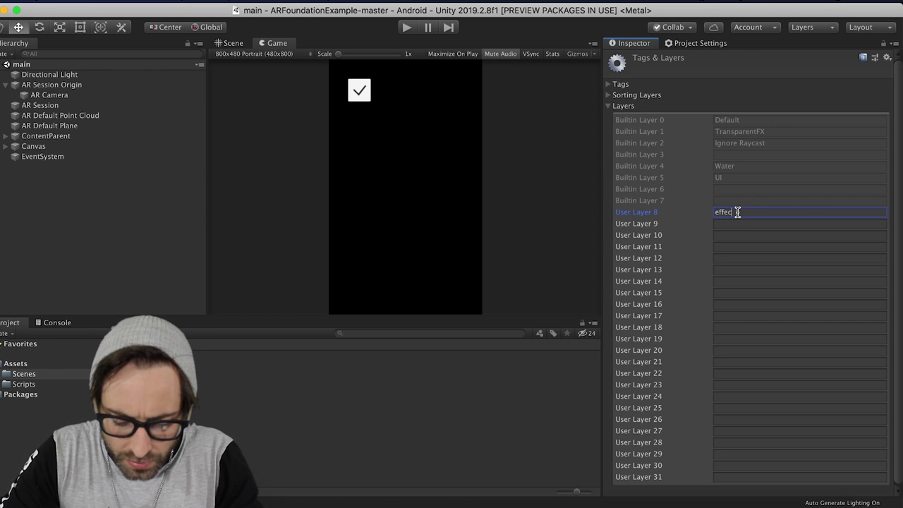
type("ts")
Assign the AR Camera under AR Session Origin to the effects layer.
left_click(68, 96)
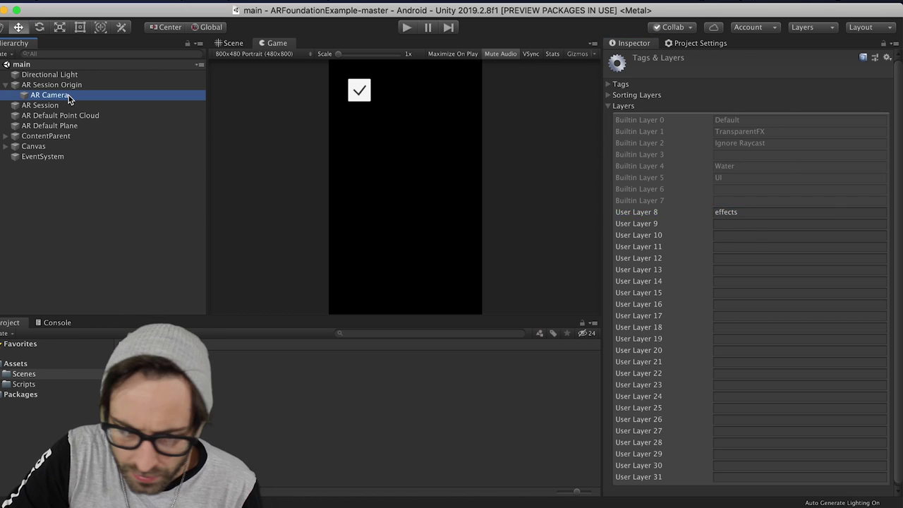
left_click(804, 72)
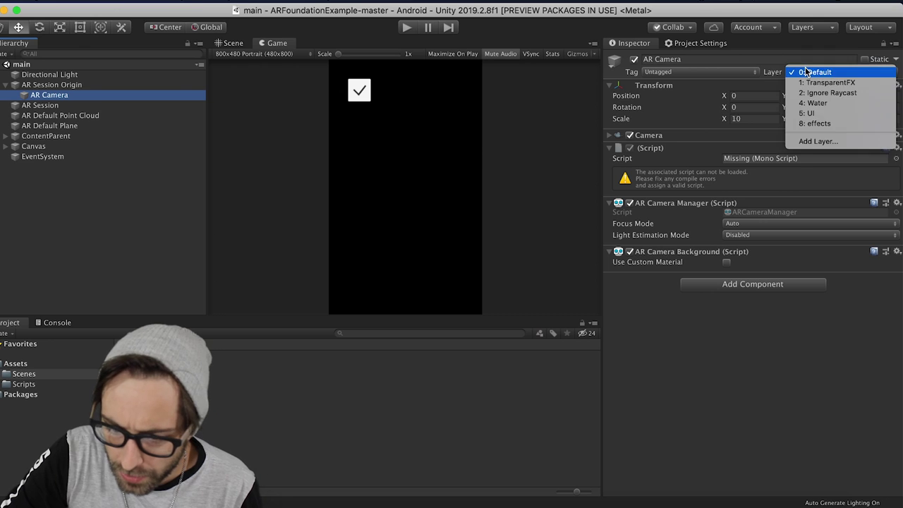
left_click(821, 124)
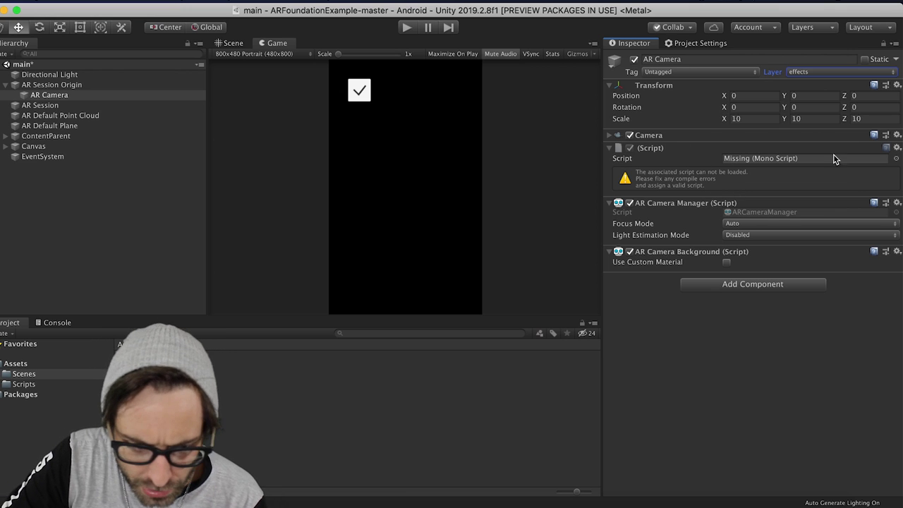
Remove the component with the missing script from the AR Camera and check the console for errors.
left_click(896, 148)
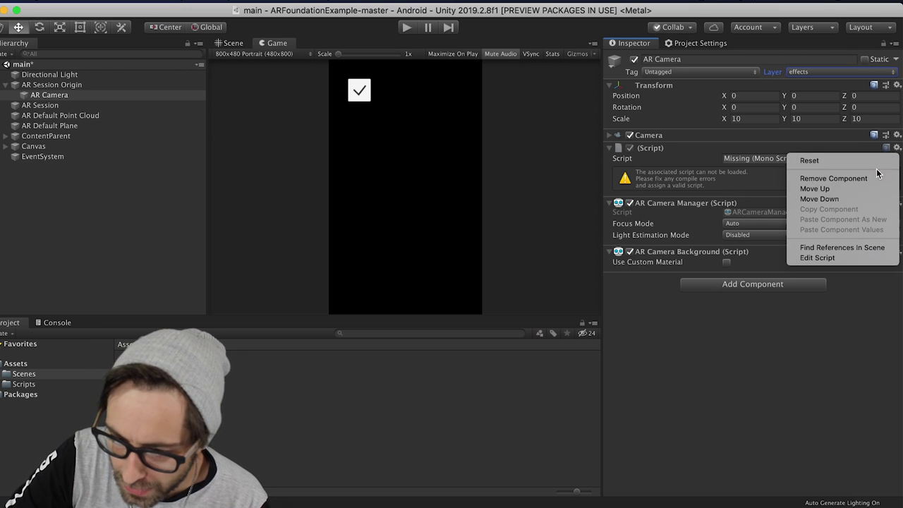
left_click(871, 178)
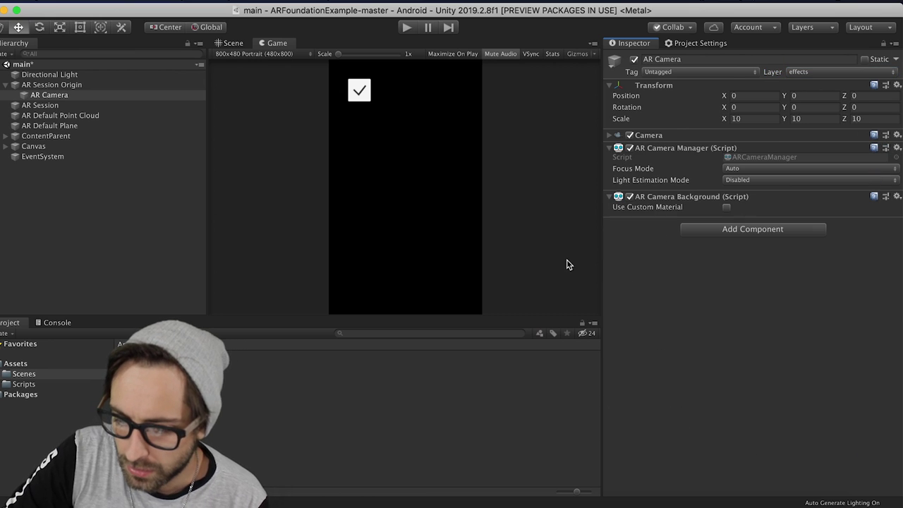
left_click(56, 324)
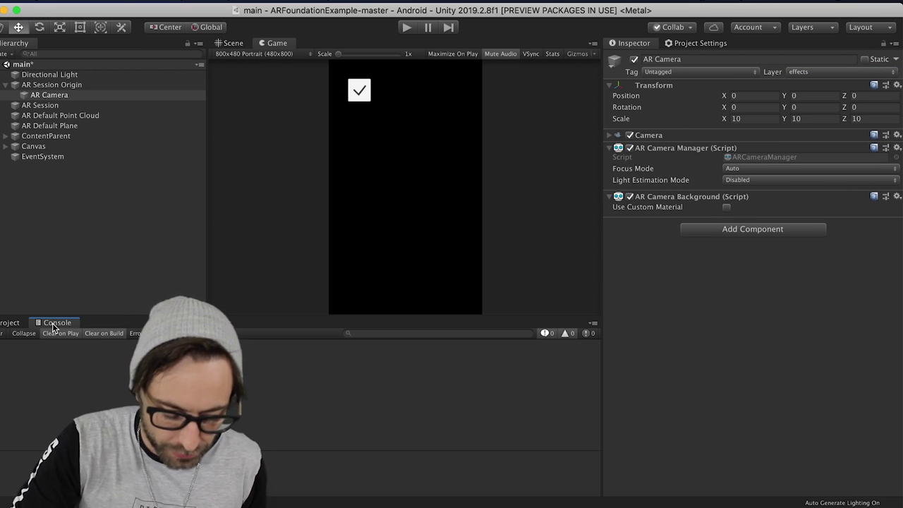
Create a folder named "Rendering" inside the project's Assets folder.
left_click(9, 322)
left_click(22, 364)
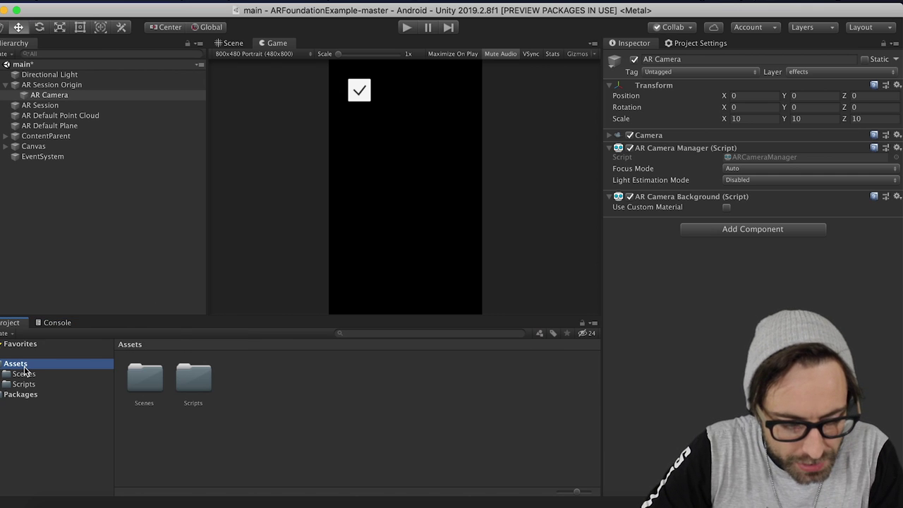
right_click(25, 370)
mouse_move(84, 216)
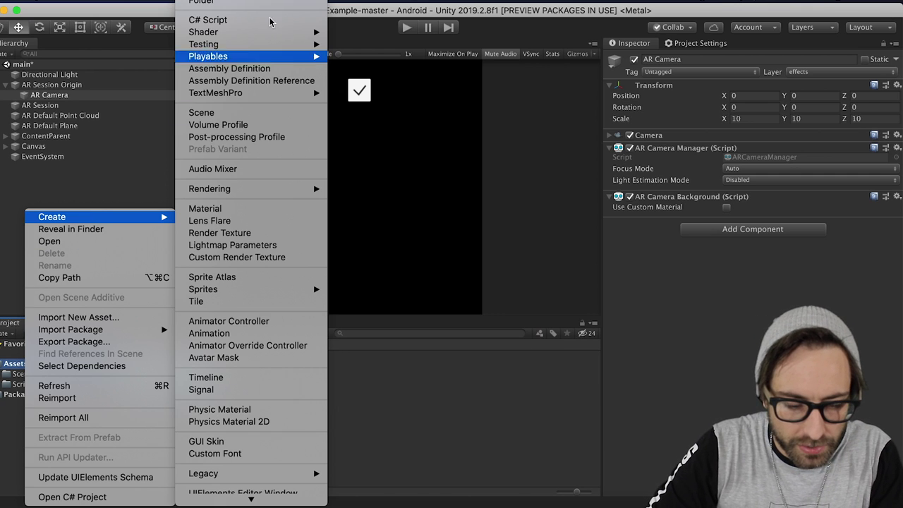
left_click(257, 3)
type("Rendering")
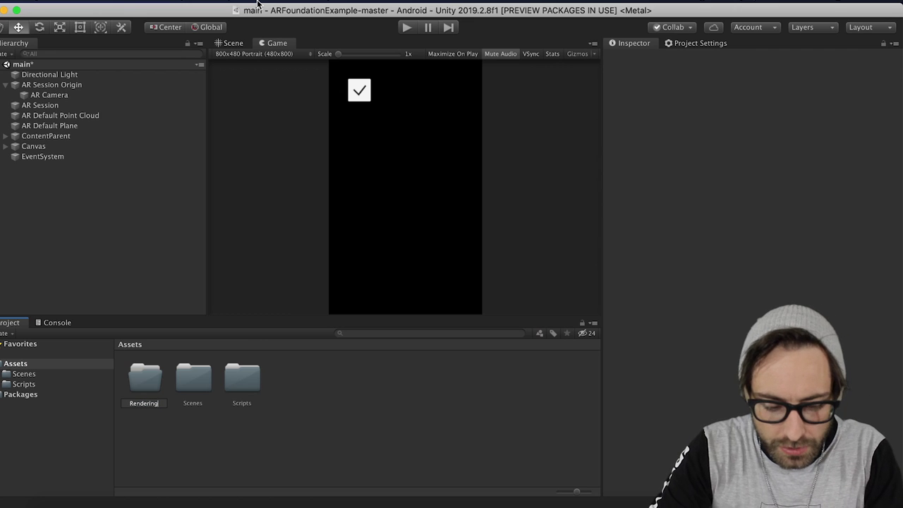
key("Return")
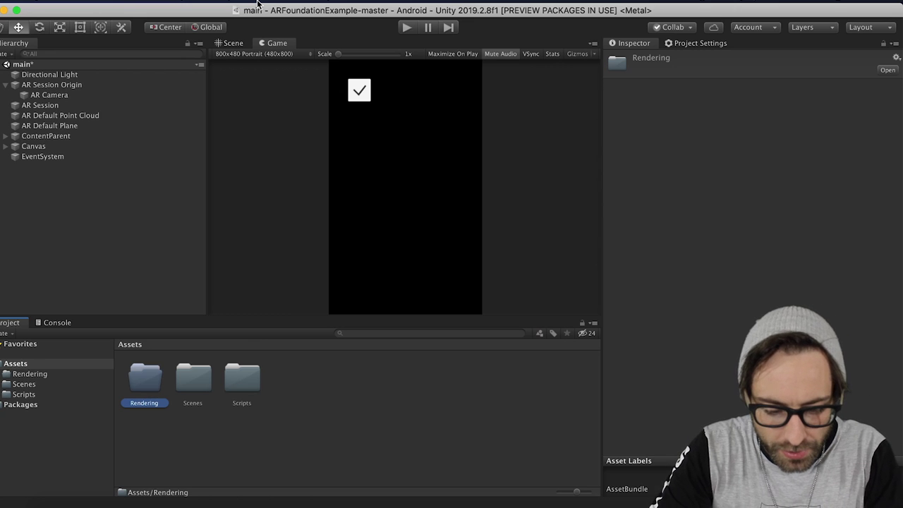
Create a Lightweight Render Pipeline asset with its default name inside the Rendering folder.
double_click(144, 391)
right_click(153, 381)
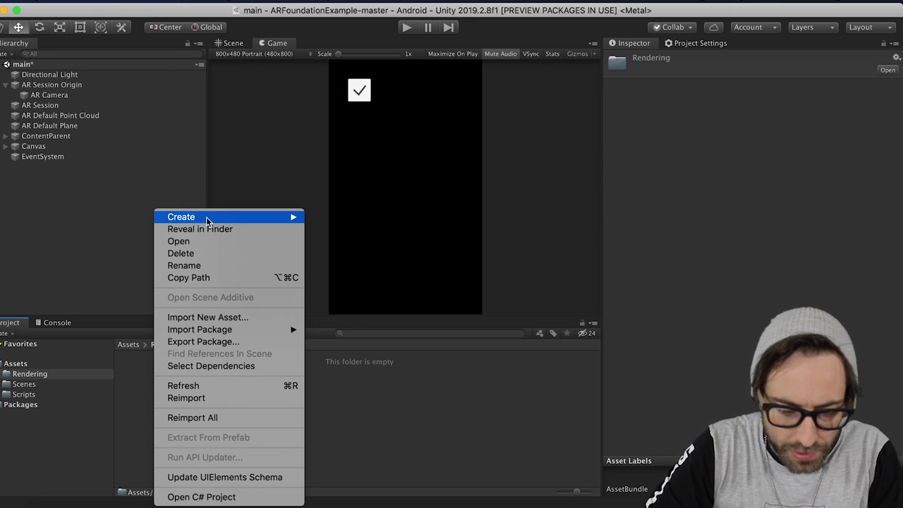
mouse_move(207, 220)
mouse_move(348, 187)
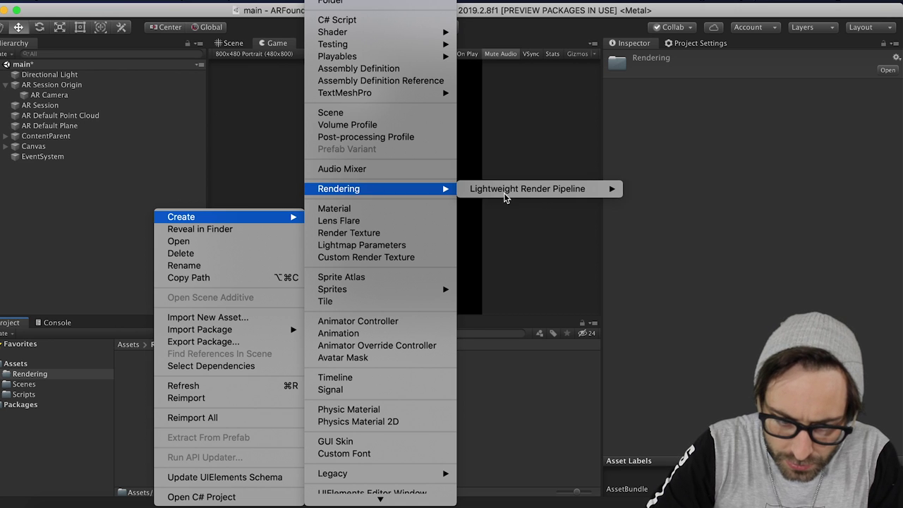
mouse_move(503, 192)
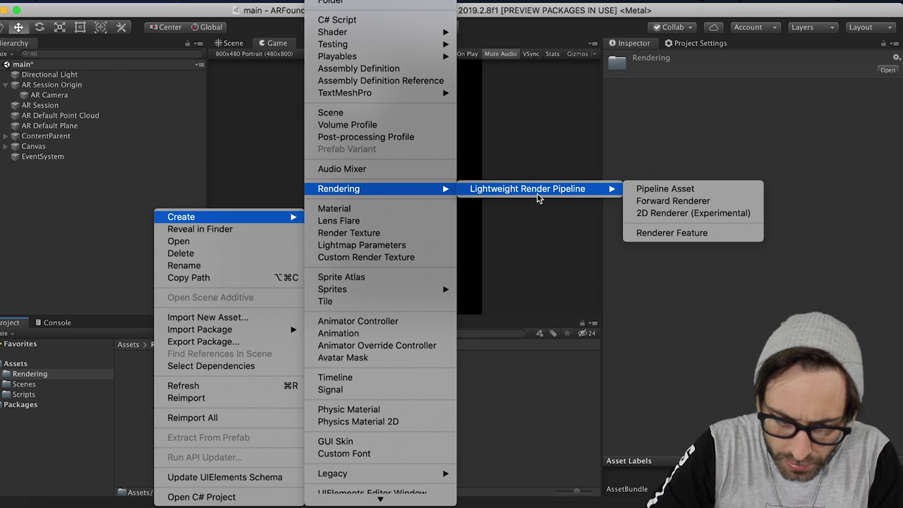
left_click(690, 189)
key("Return")
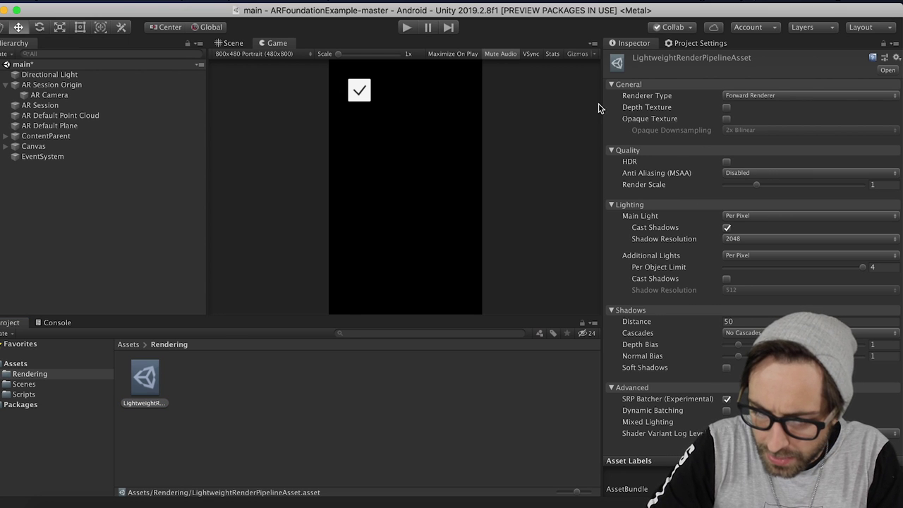
Enable HDR on the pipeline asset and set its Renderer Type to Custom.
left_click_drag(599, 108, 471, 110)
left_click(652, 162)
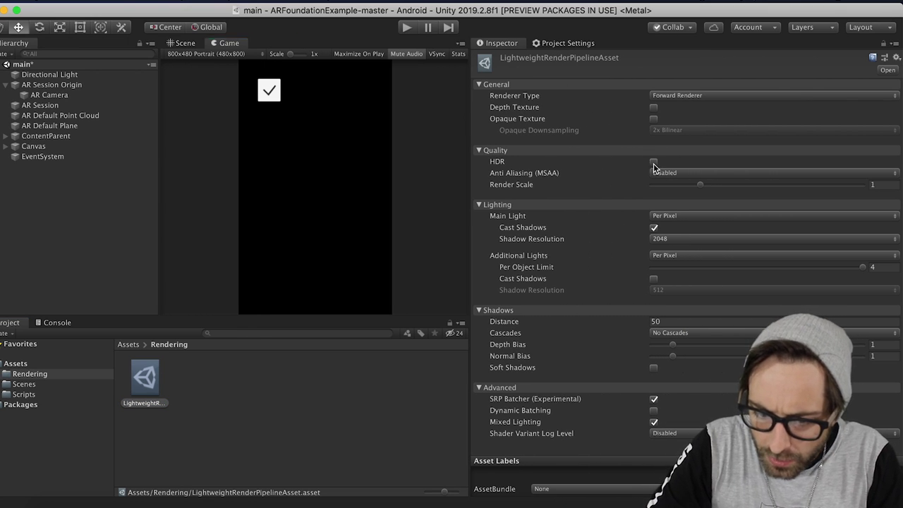
left_click(709, 95)
left_click(694, 87)
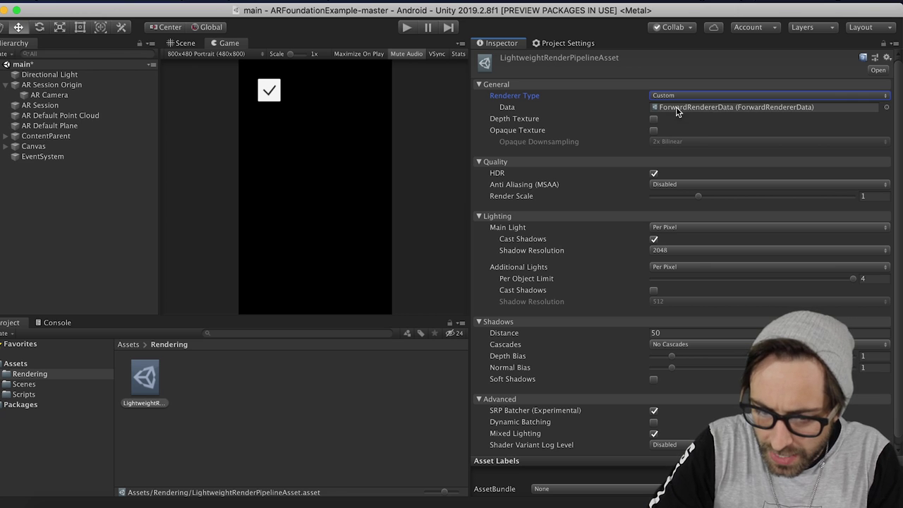
Create a Lightweight Render Pipeline Forward Renderer asset in the Rendering folder and add an AR Background Renderer Feature to it.
left_click(195, 377)
right_click(197, 375)
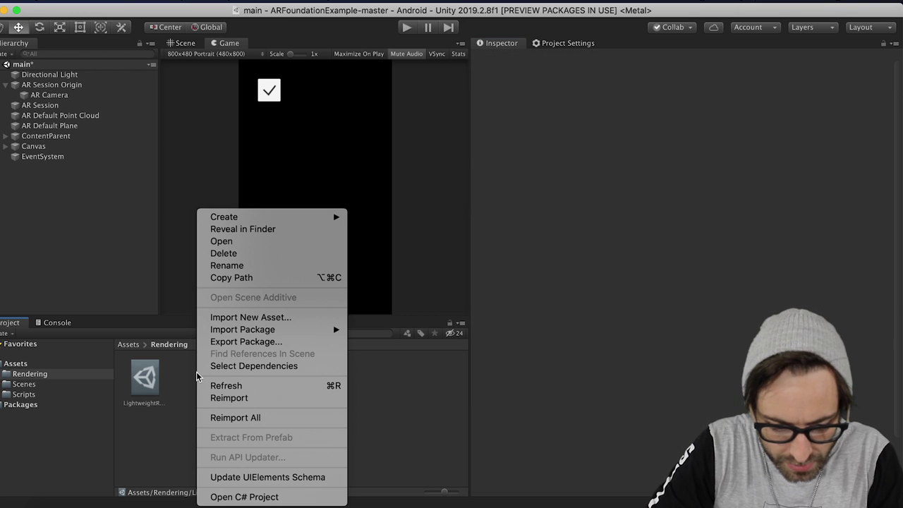
mouse_move(241, 222)
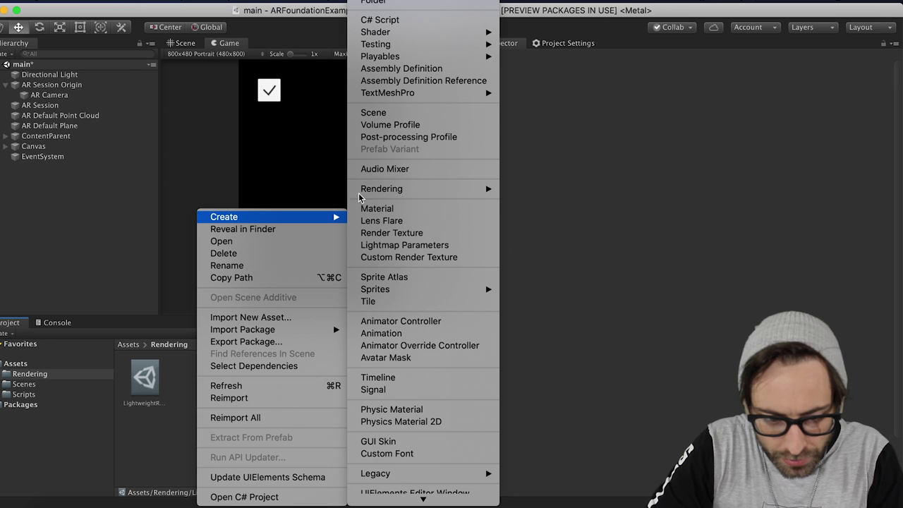
mouse_move(388, 189)
mouse_move(578, 193)
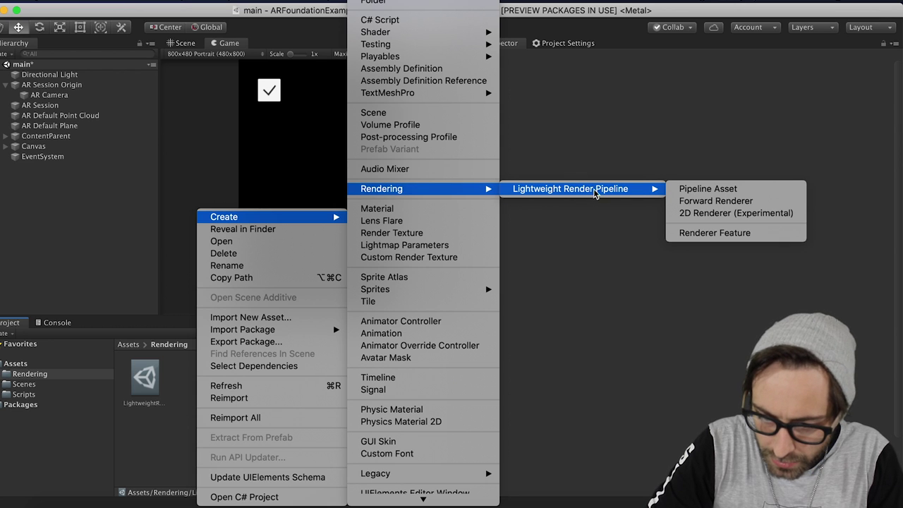
left_click(684, 204)
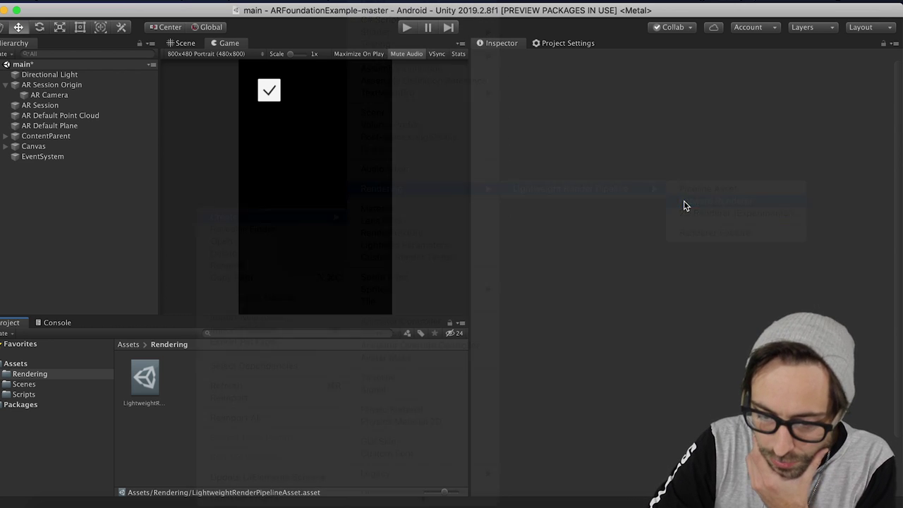
key("Return")
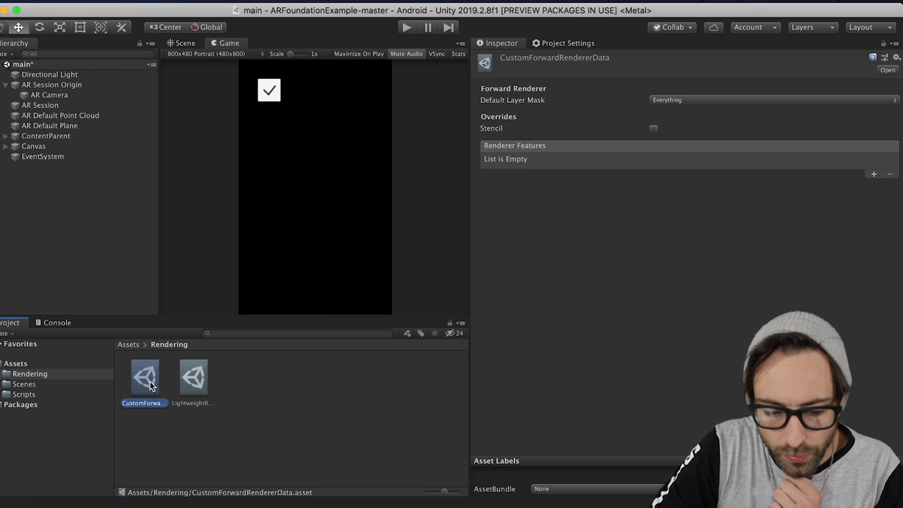
left_click(873, 174)
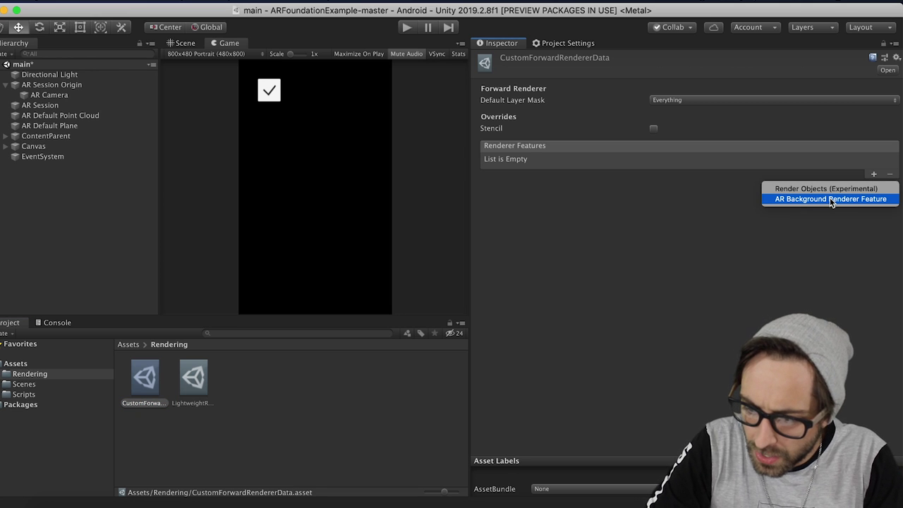
left_click(831, 199)
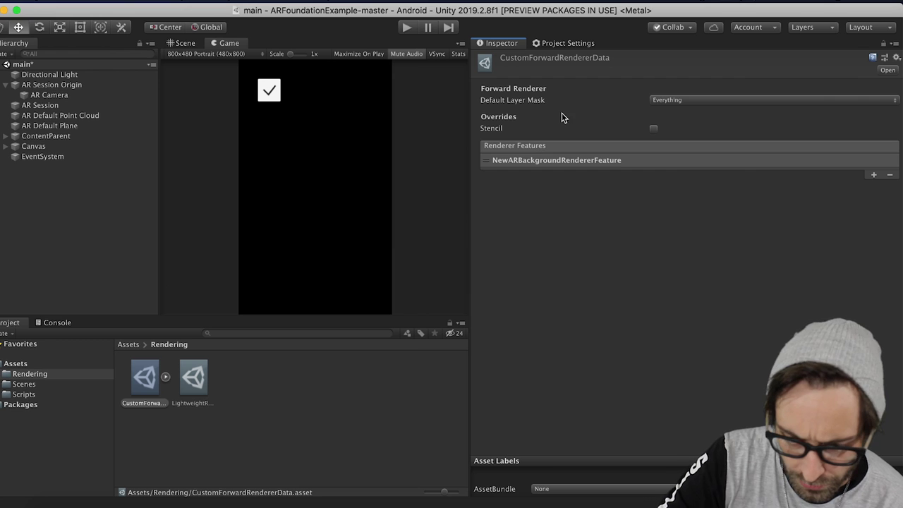
Assign the CustomForwardRendererData asset as the custom renderer data of the LightweightRenderPipelineAsset.
left_click(202, 377)
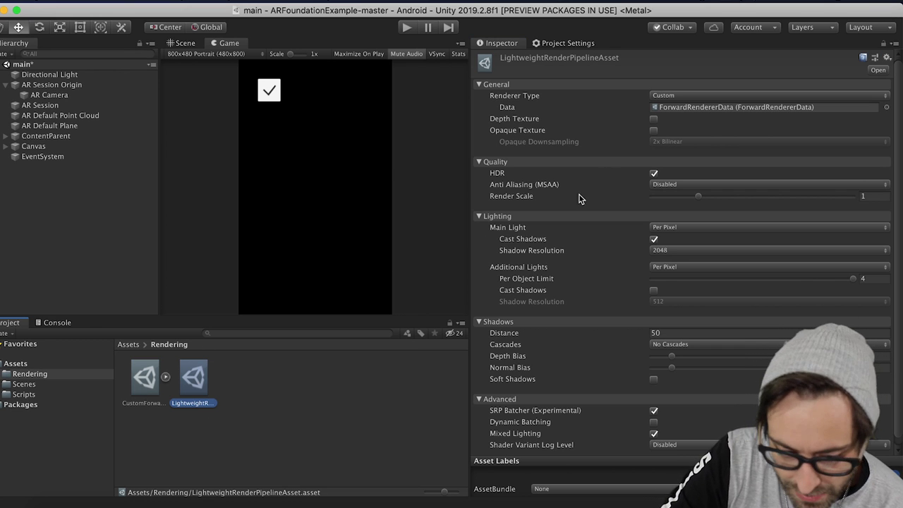
left_click_drag(136, 382, 702, 112)
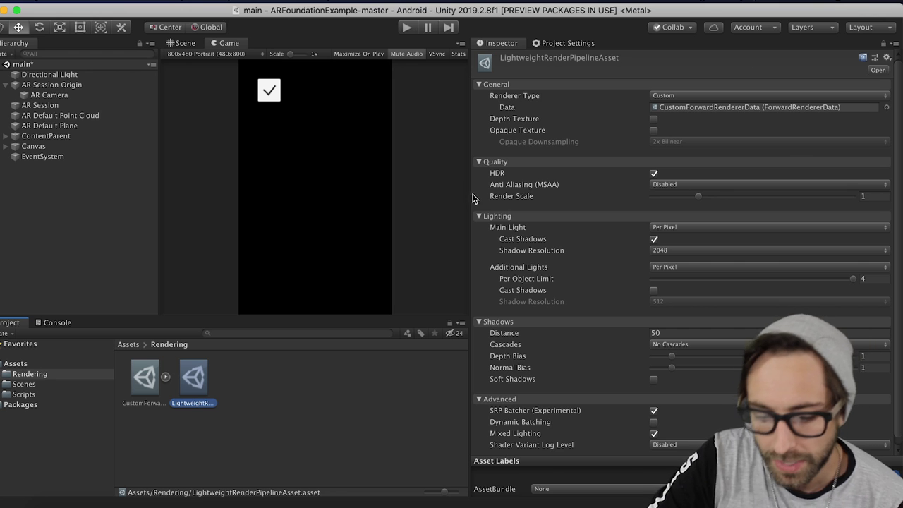
left_click_drag(469, 195, 553, 191)
Set the Scriptable Render Pipeline in the project's Graphics settings to the LightweightRenderPipelineAsset.
left_click(299, 482)
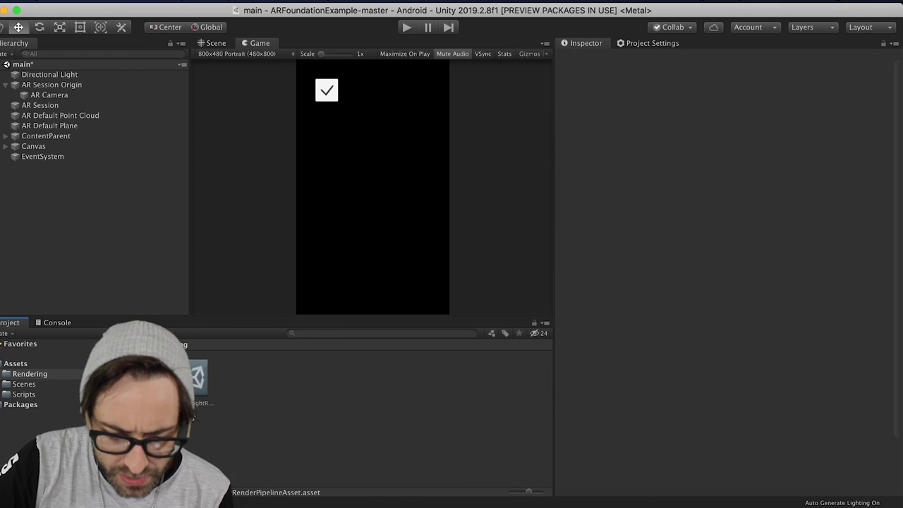
left_click(638, 43)
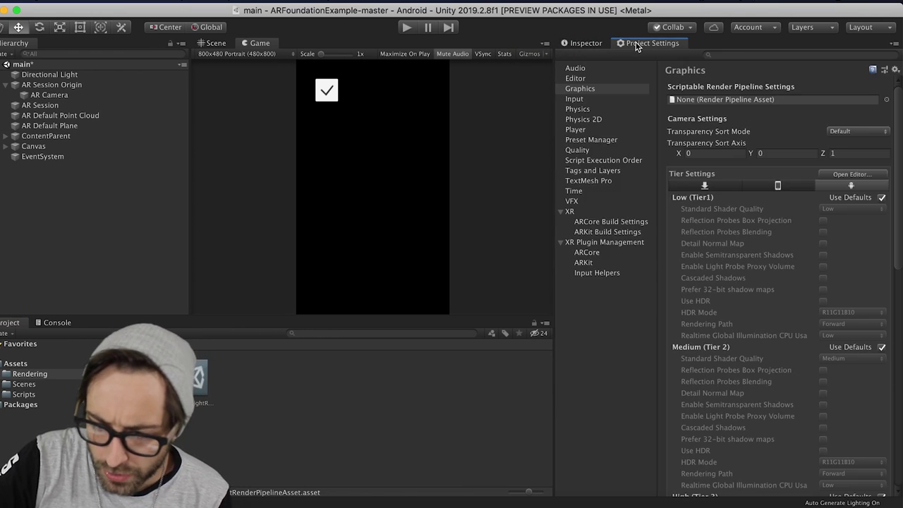
left_click(580, 89)
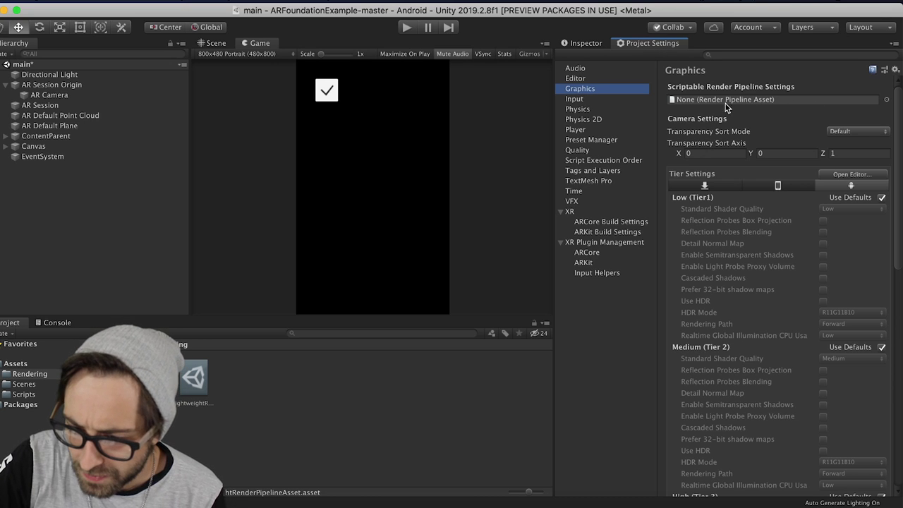
left_click_drag(199, 407, 749, 104)
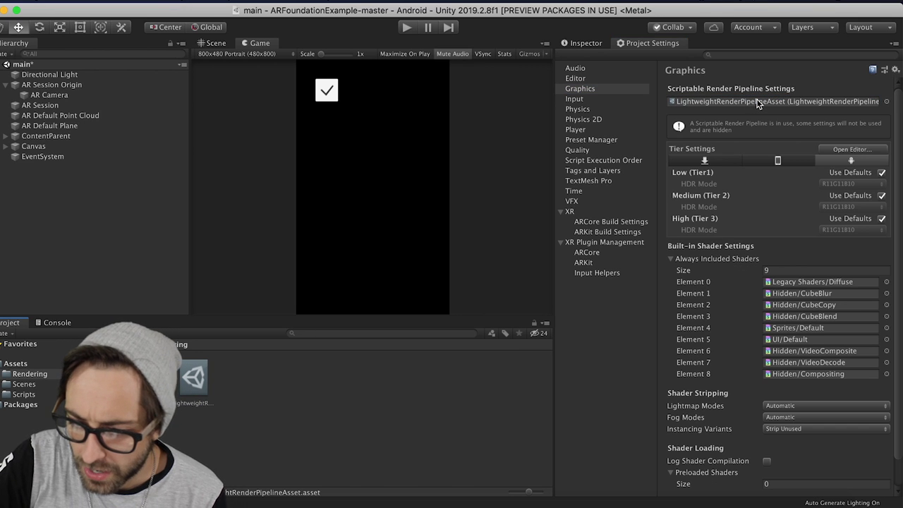
left_click(562, 211)
Add a Post-process Layer component to the AR Camera and set its volume blending layer to effects.
left_click(50, 95)
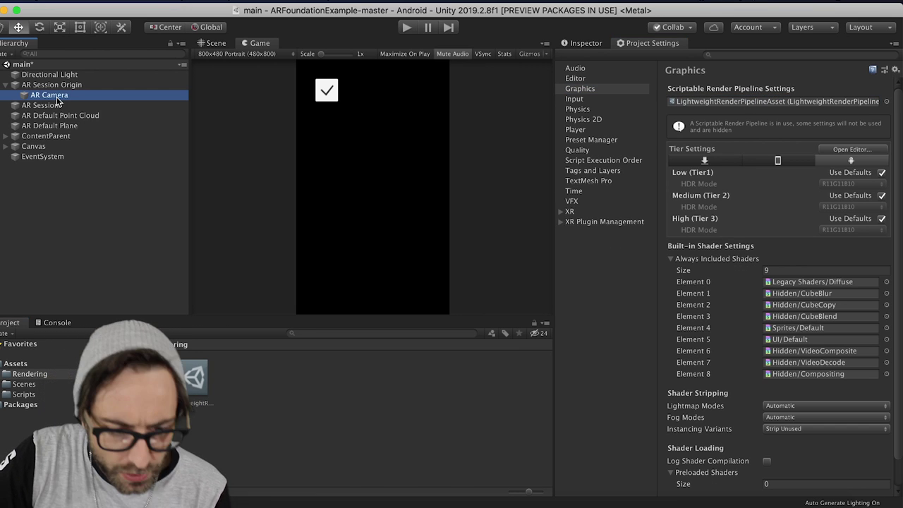
left_click(585, 43)
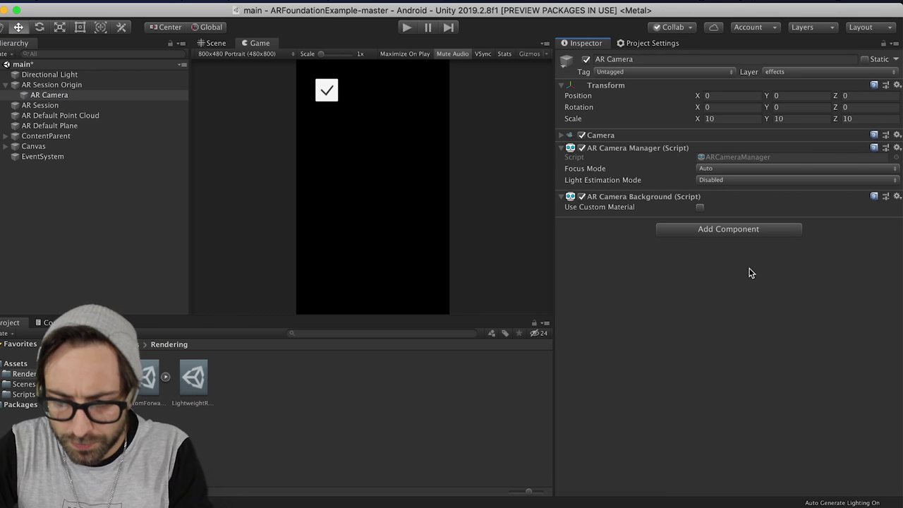
left_click(720, 230)
key("Down")
key("Down")
key("Down")
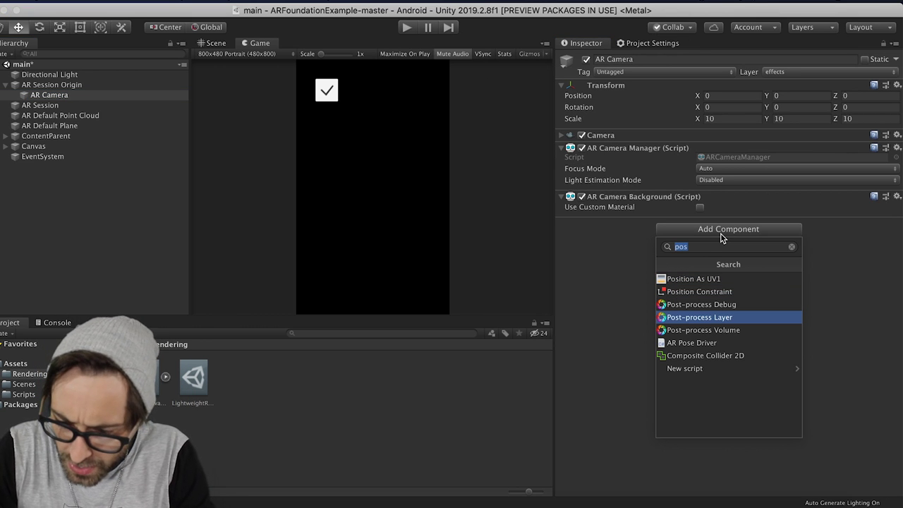
key("Return")
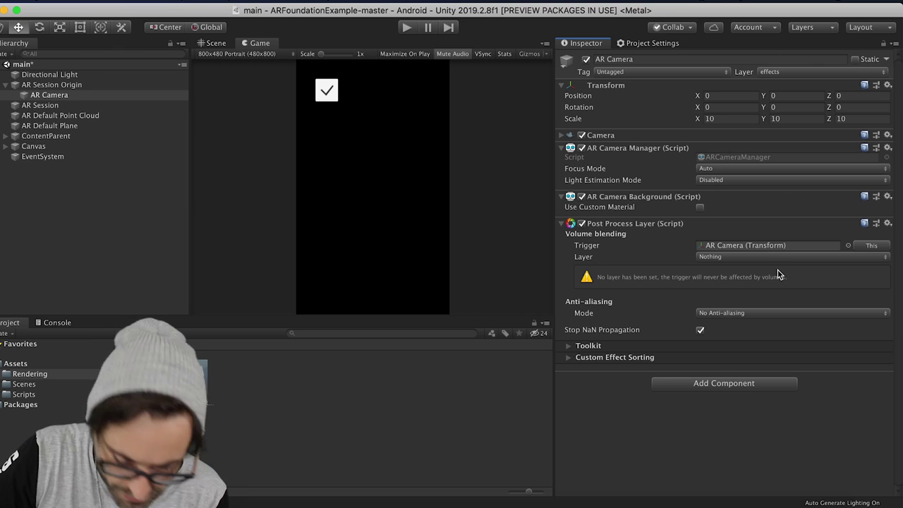
left_click(725, 256)
left_click(729, 342)
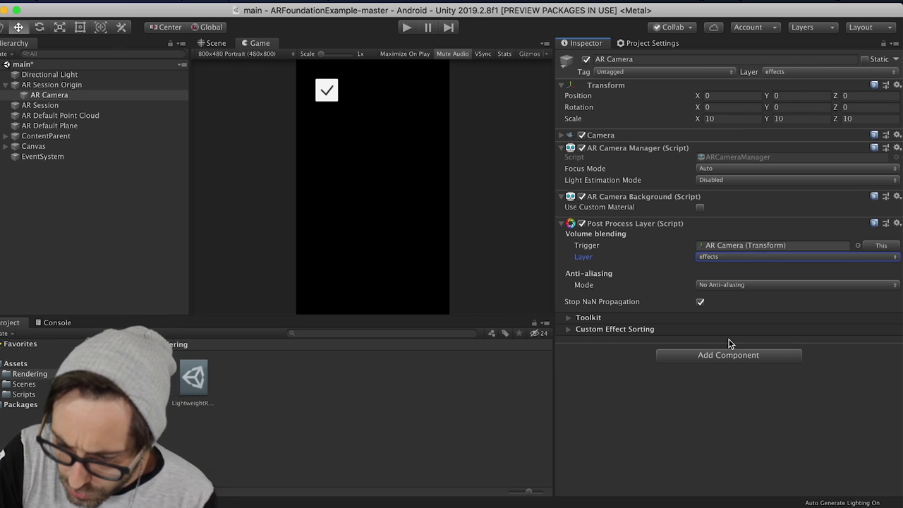
Add a Post-process Volume component to the AR Camera.
left_click(720, 356)
key("Down")
key("Down")
key("Down")
key("Down")
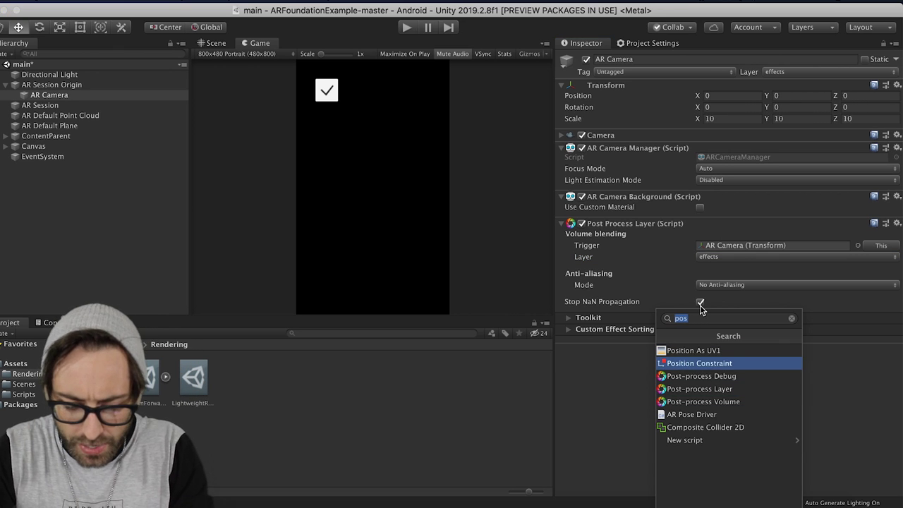
key("Return")
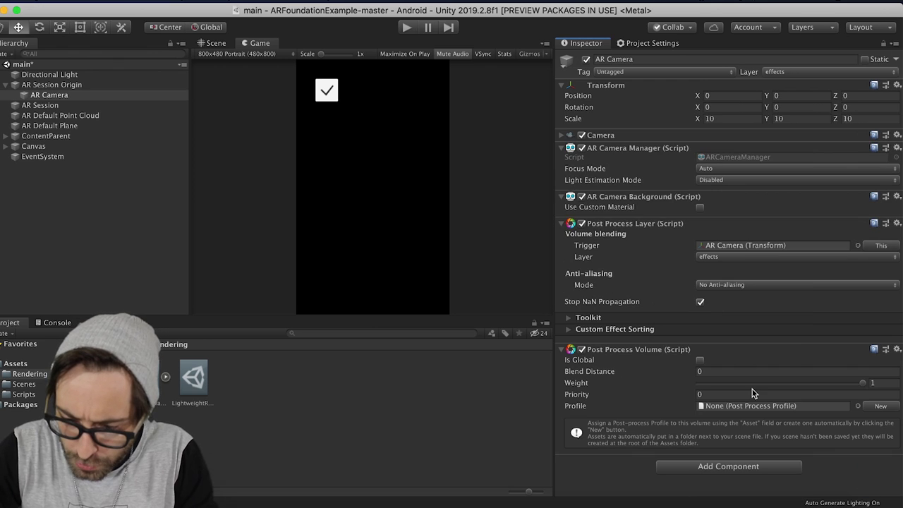
Make the Post Process Volume global and create a new post-process profile for it.
left_click(699, 360)
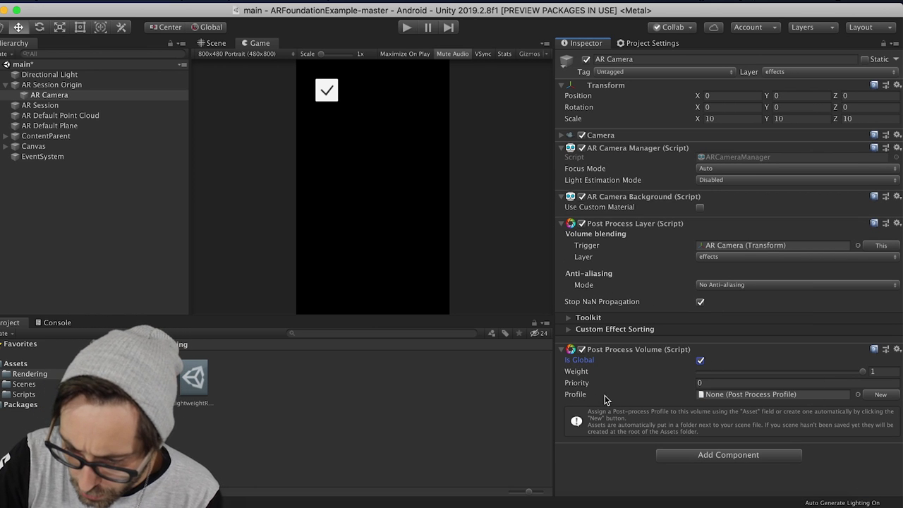
left_click(875, 394)
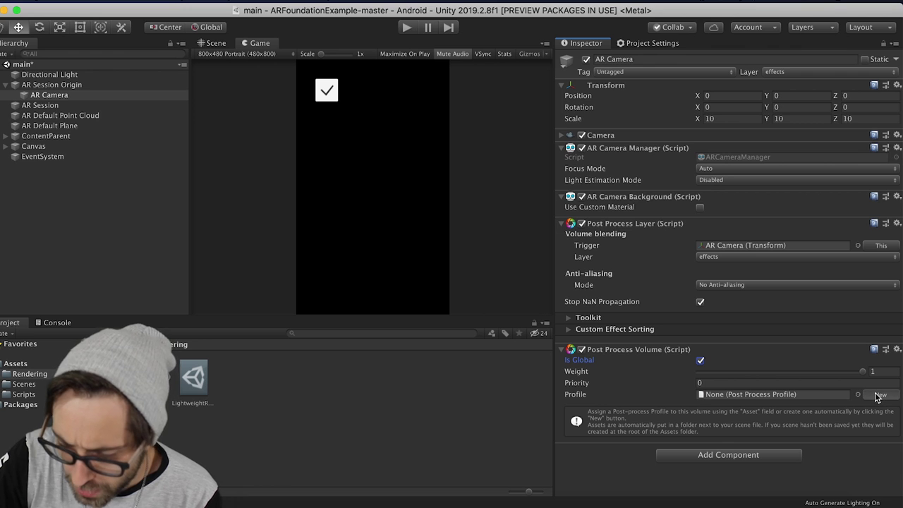
Locate the new AR Camera Profile asset and move it from main_Profiles into the Rendering folder.
left_click(730, 395)
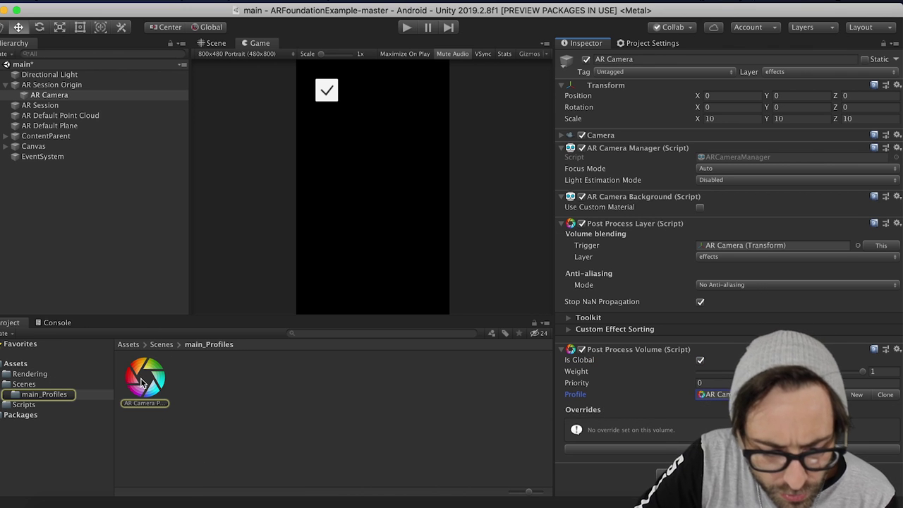
left_click_drag(159, 387, 42, 375)
left_click(36, 374)
Delete the empty main_Profiles folder from Scenes and show the Rendering folder's contents.
left_click(43, 395)
right_click(44, 395)
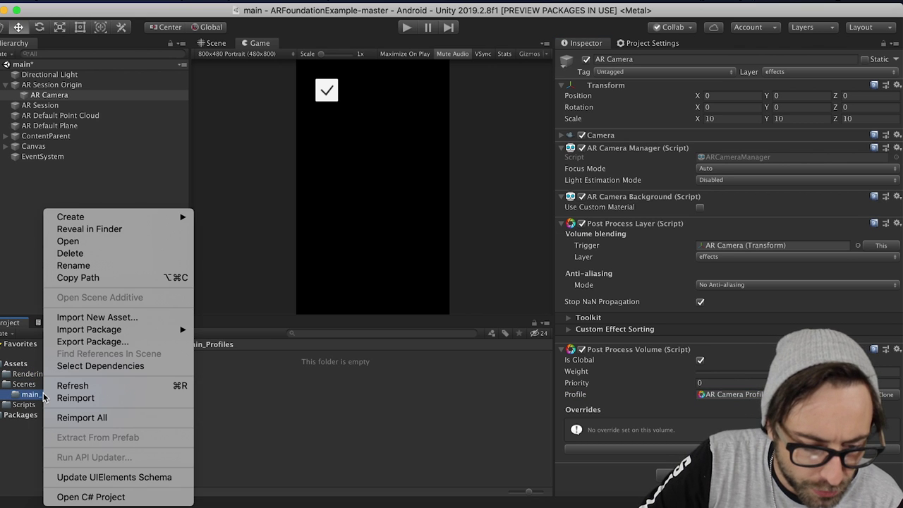
left_click(99, 256)
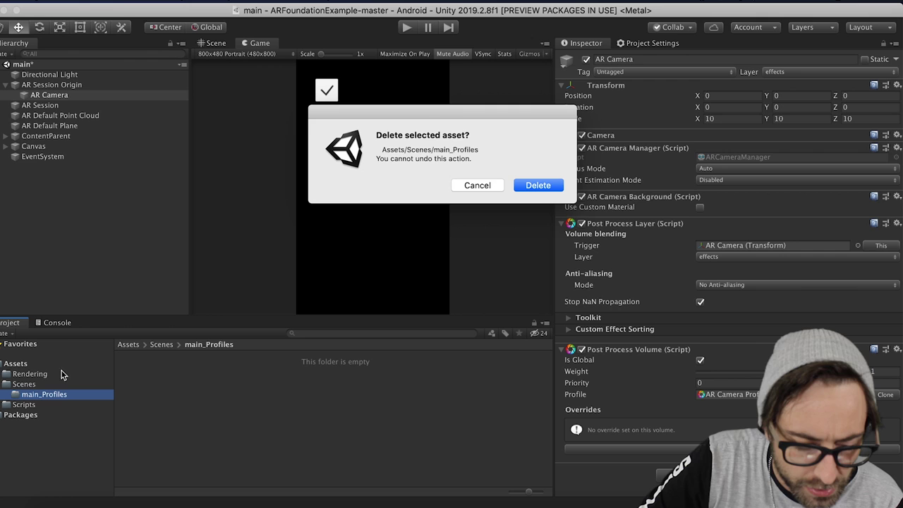
left_click(535, 185)
left_click(32, 374)
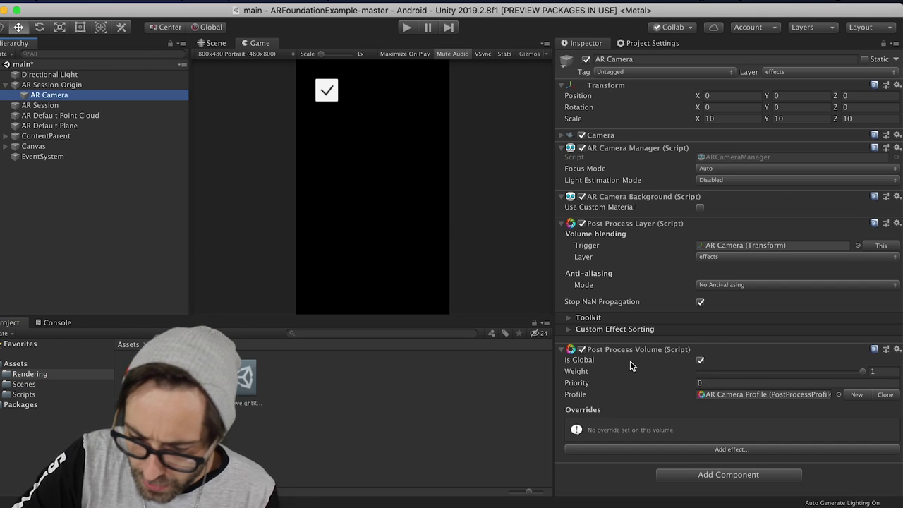
Add a Bloom effect override to the AR Camera's Post Process Volume.
left_click(693, 449)
mouse_move(719, 460)
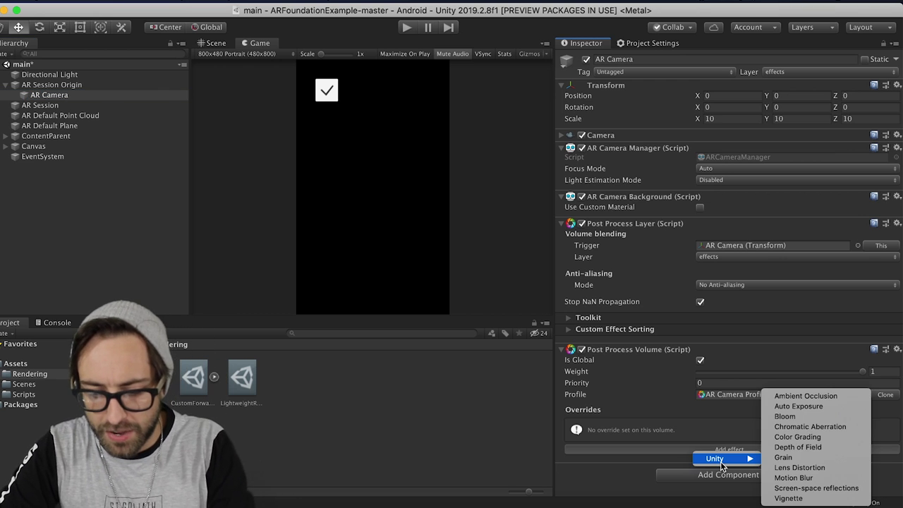
left_click(784, 416)
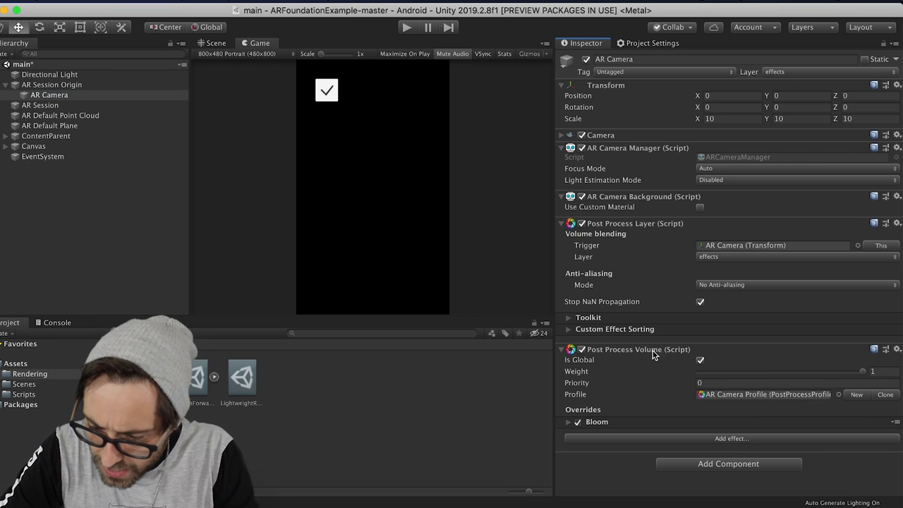
left_click(562, 349)
left_click(563, 349)
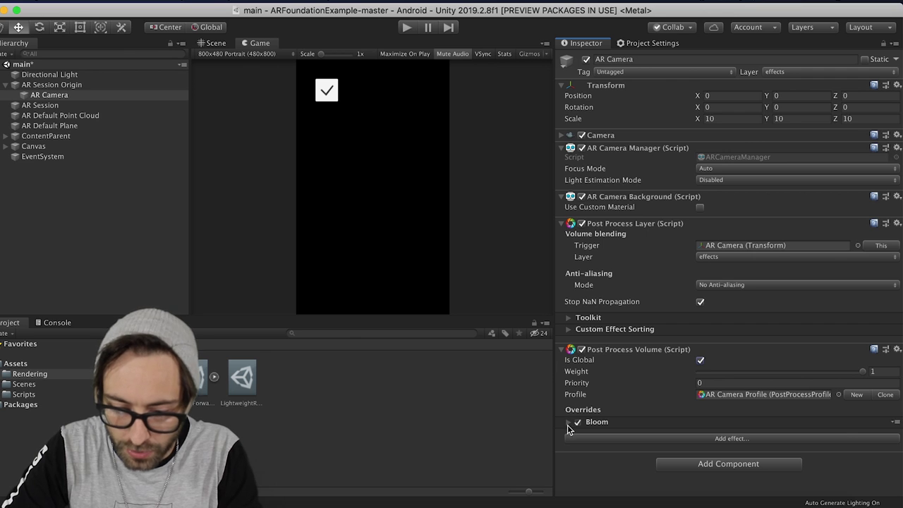
Enable the Bloom intensity override and set the intensity to 1.
left_click(567, 421)
scroll(578, 332, "down", 5)
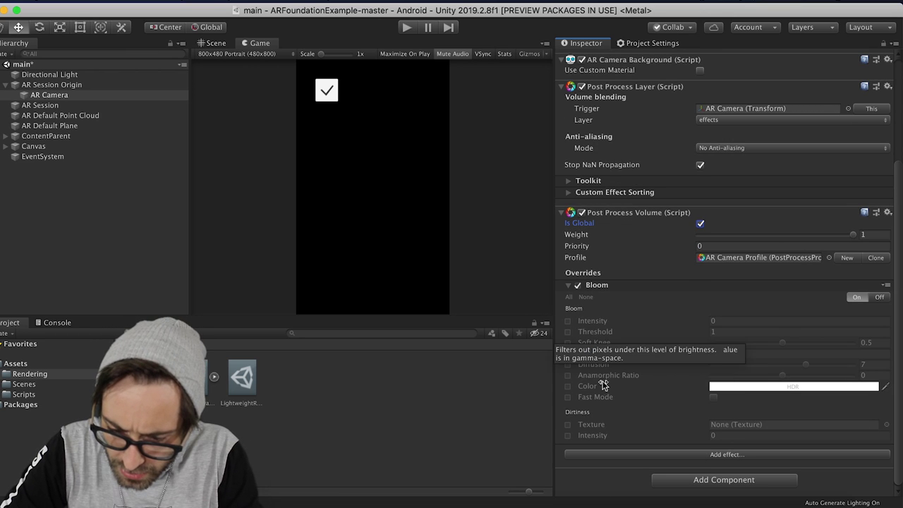
left_click(567, 320)
left_click(731, 319)
type("1")
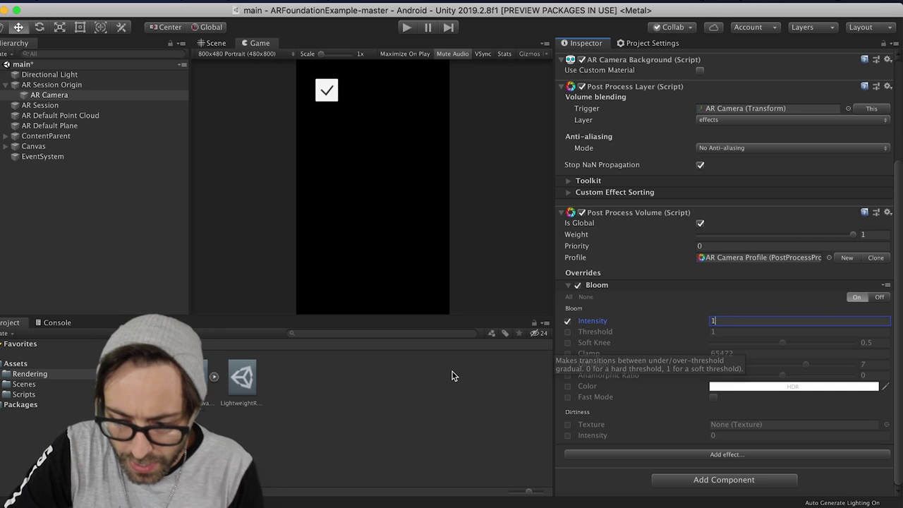
Select the Cube under ContentParent and frame it in the Scene view.
left_click(213, 43)
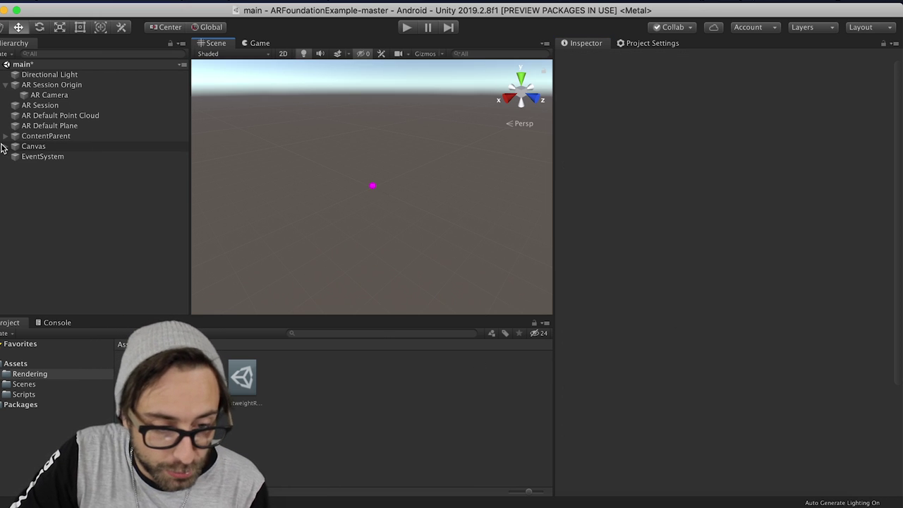
left_click(6, 136)
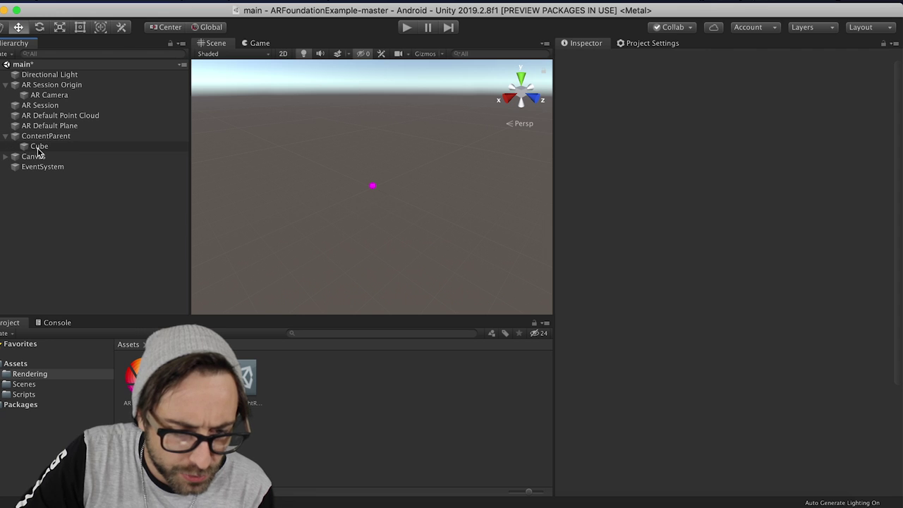
double_click(39, 146)
scroll(397, 216, "down", 3)
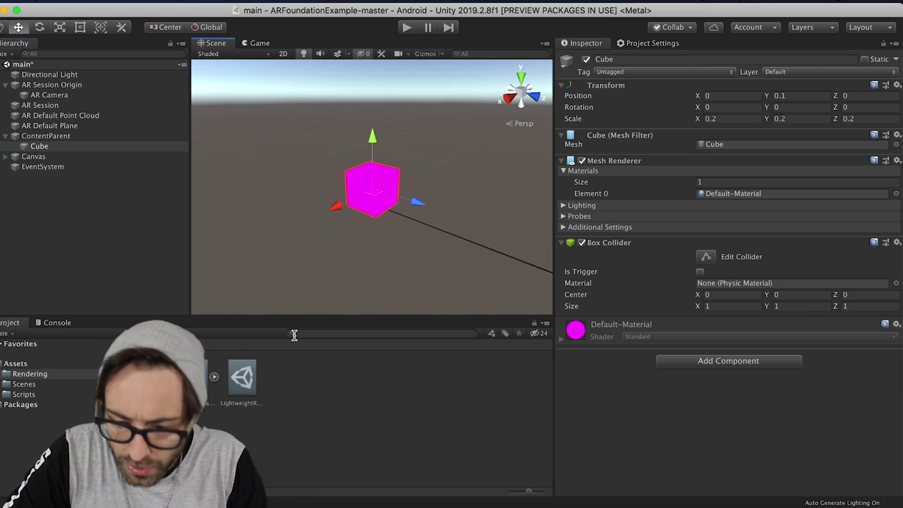
Create a folder named Materials in Assets.
left_click(16, 363)
right_click(21, 363)
mouse_move(84, 216)
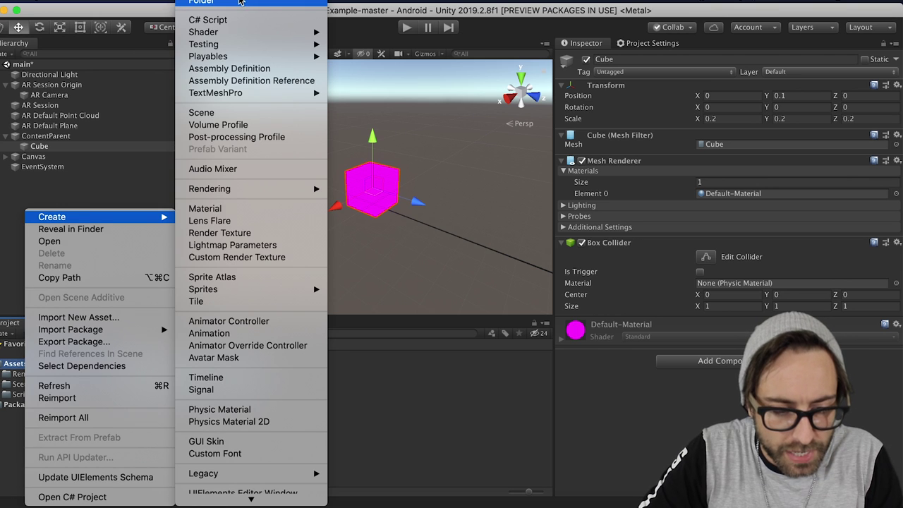
left_click(238, 2)
type("Material")
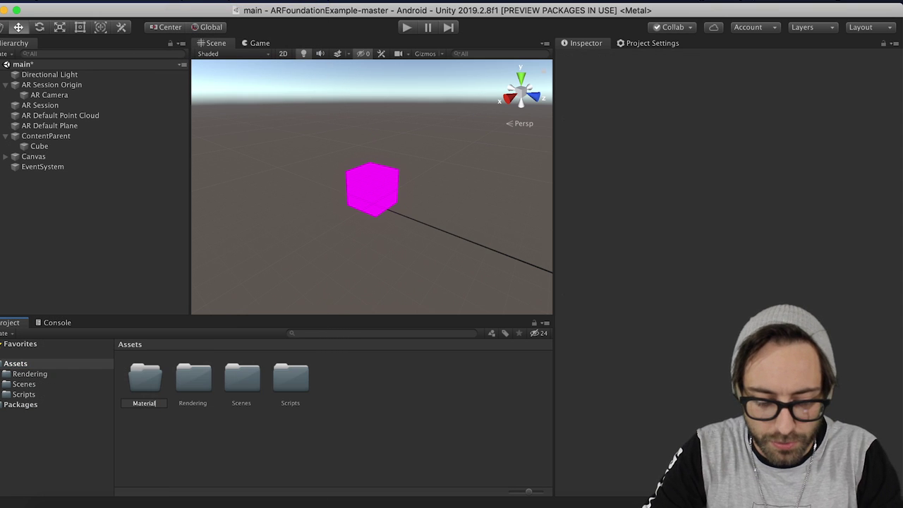
type("s")
key("Return")
Create a new material named glow in the Materials folder.
right_click(151, 381)
mouse_move(178, 217)
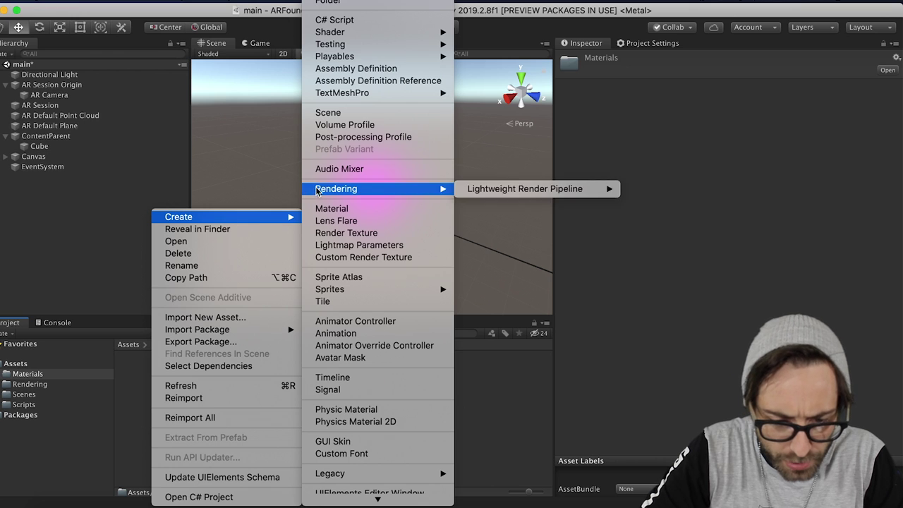
left_click(355, 206)
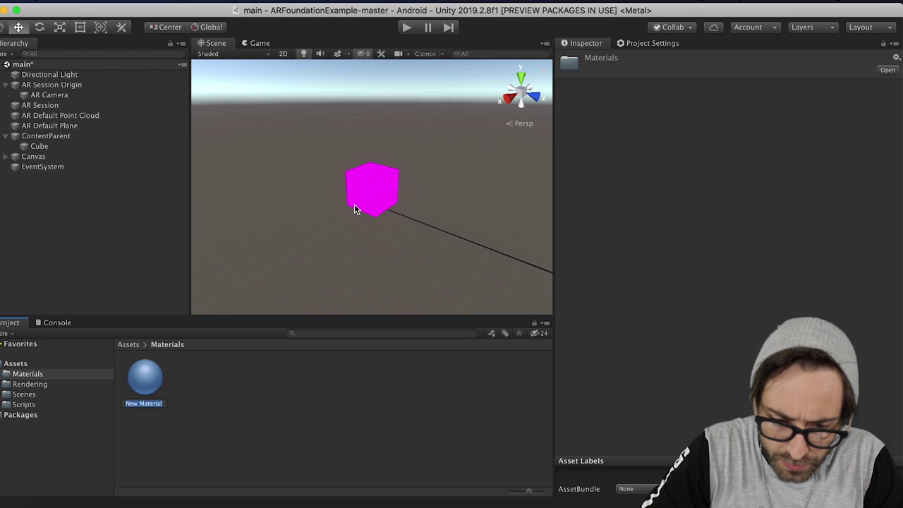
type("glow")
key("Return")
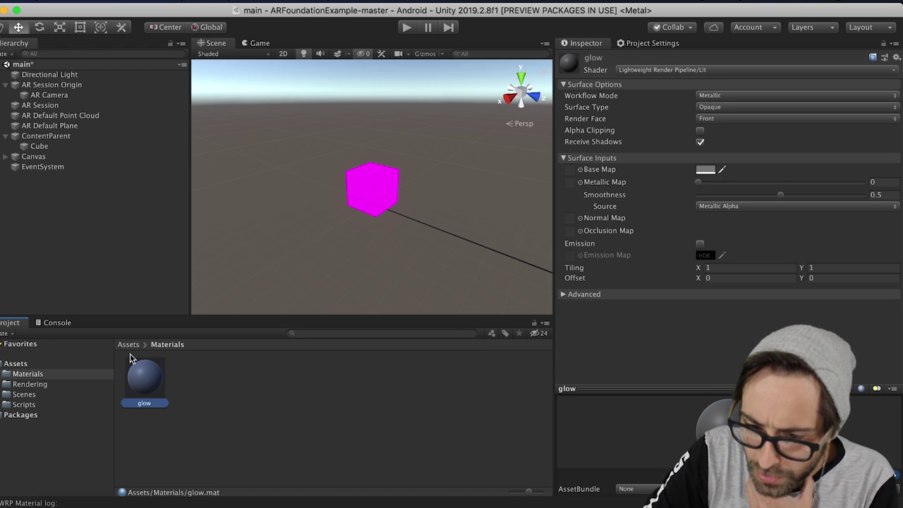
Apply the glow material to the Cube and set its base map color to bright red.
left_click_drag(137, 379, 43, 149)
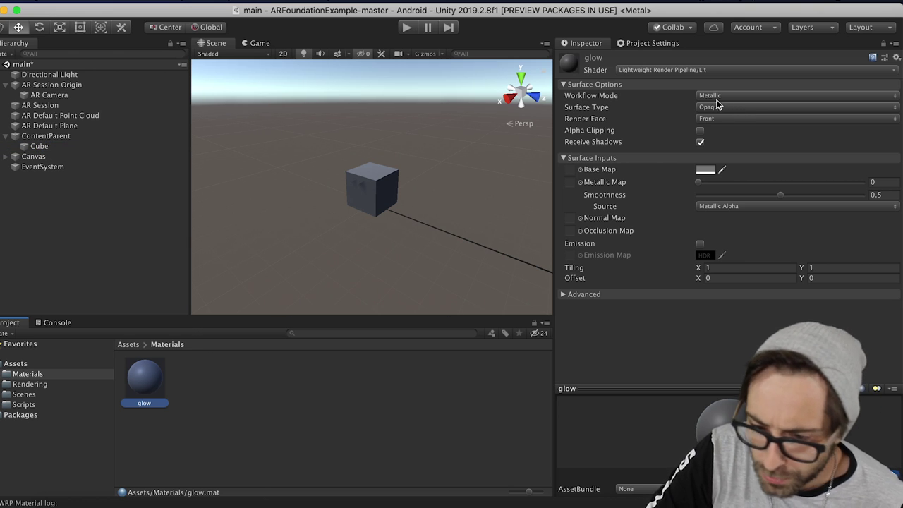
left_click(705, 169)
left_click_drag(78, 127, 125, 81)
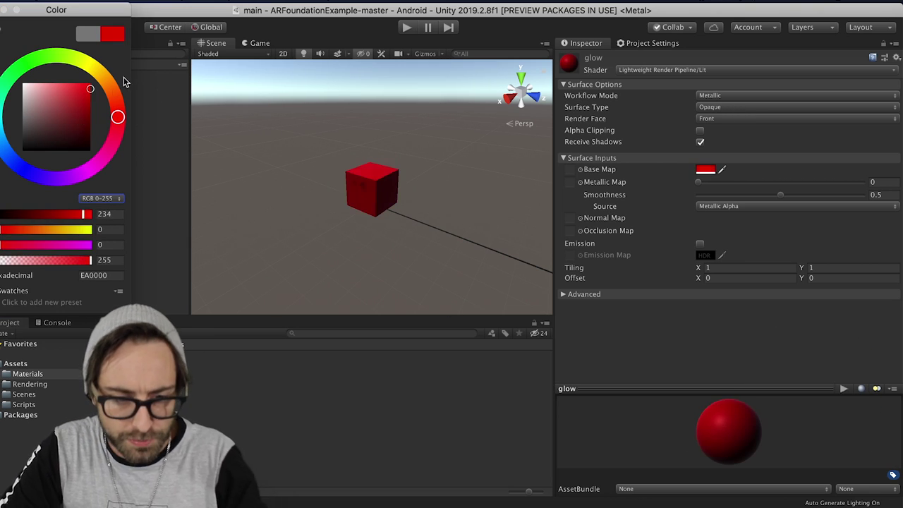
left_click(642, 71)
Enable emission on the glow material with a light red emission color and an intensity of 4.4.
left_click(699, 243)
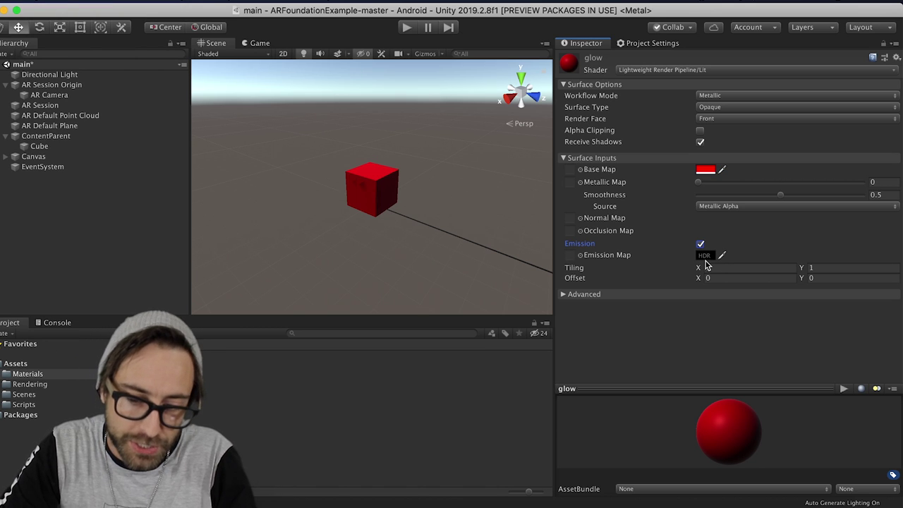
left_click(704, 255)
left_click(90, 93)
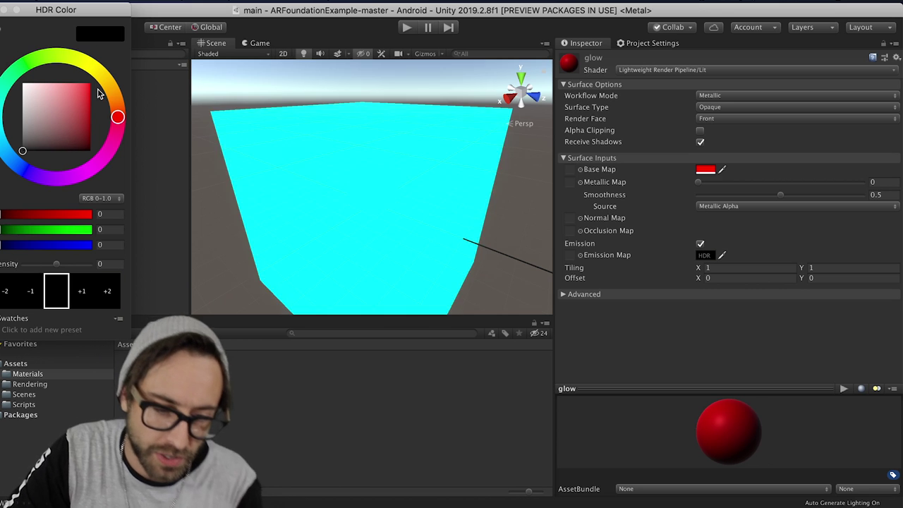
mouse_move(86, 97)
left_mouse_down()
mouse_move(49, 93)
mouse_move(71, 94)
mouse_move(65, 86)
left_mouse_up()
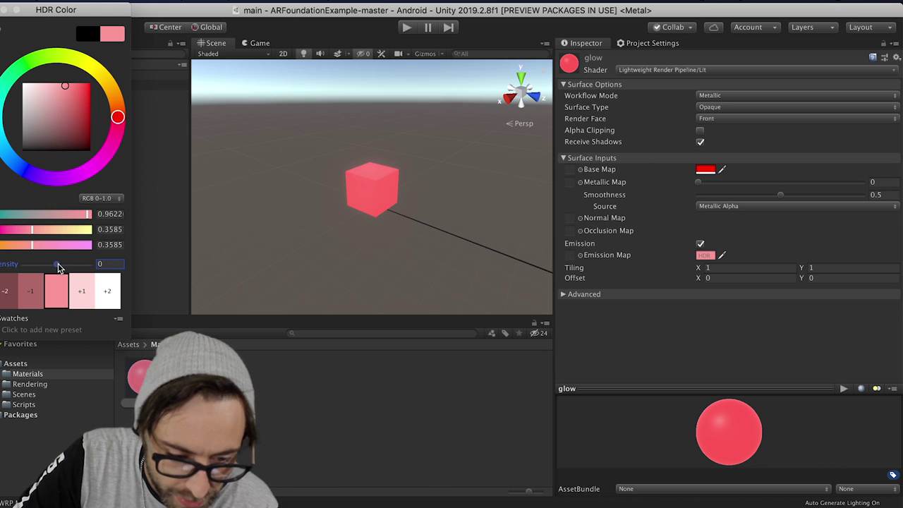
left_click_drag(59, 267, 71, 268)
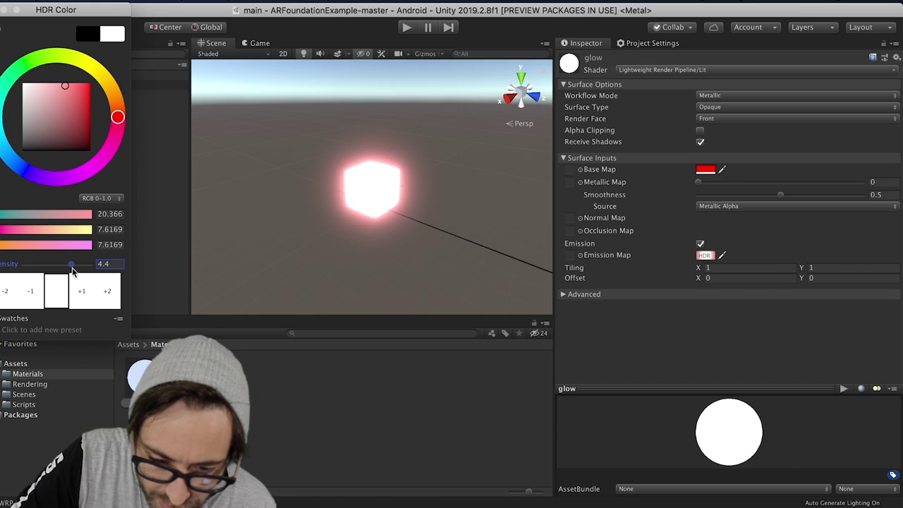
Change the glow material's emission color to a saturated blue at intensity 4.4.
left_click(6, 160)
left_click_drag(64, 131, 106, 71)
left_click_drag(70, 266, 70, 269)
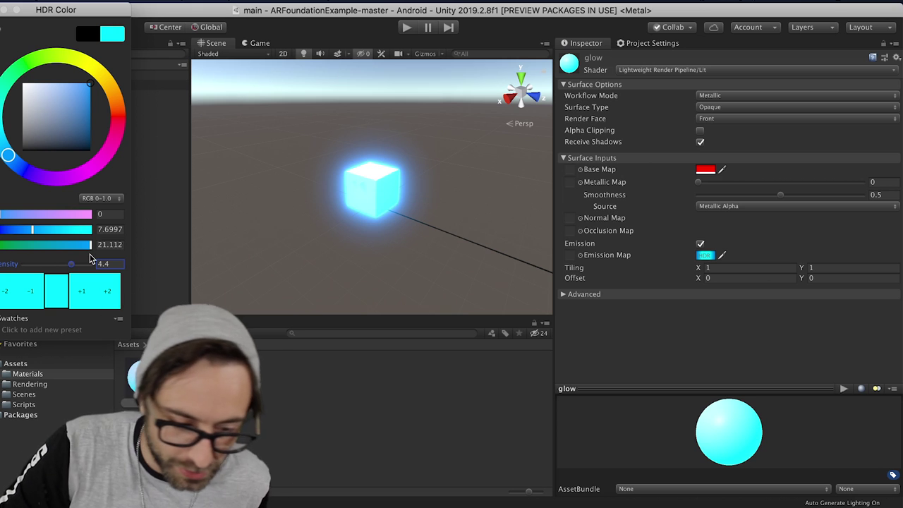
left_click(48, 197)
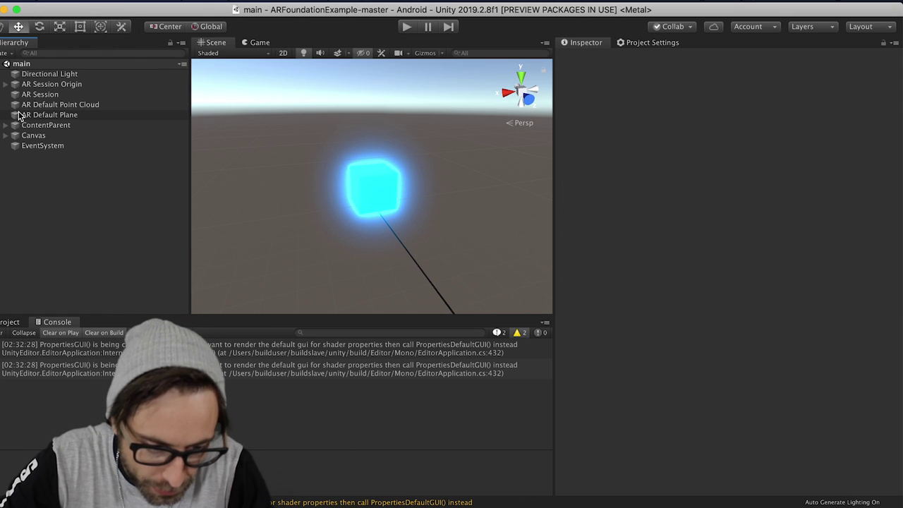
Add an AR Pose Driver component to the AR Camera under AR Session Origin.
left_click(6, 84)
left_click(42, 94)
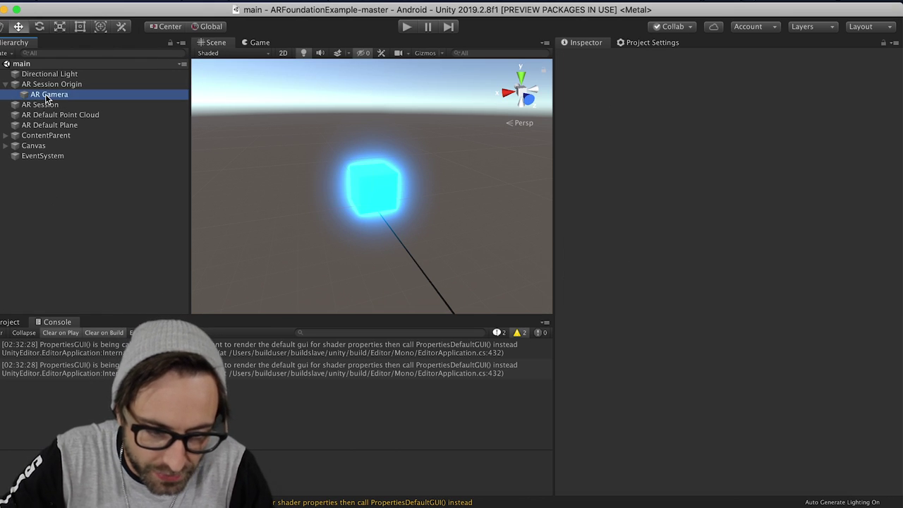
left_click(728, 240)
type("ar")
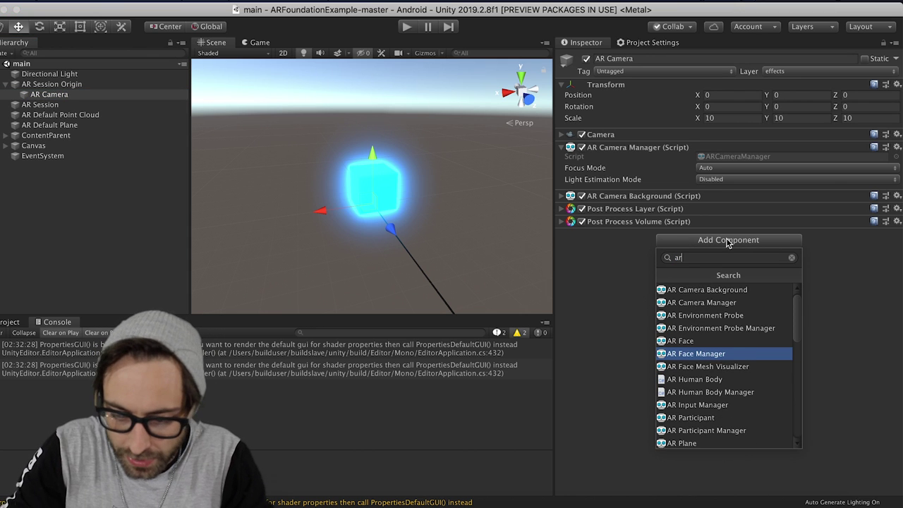
type("pos")
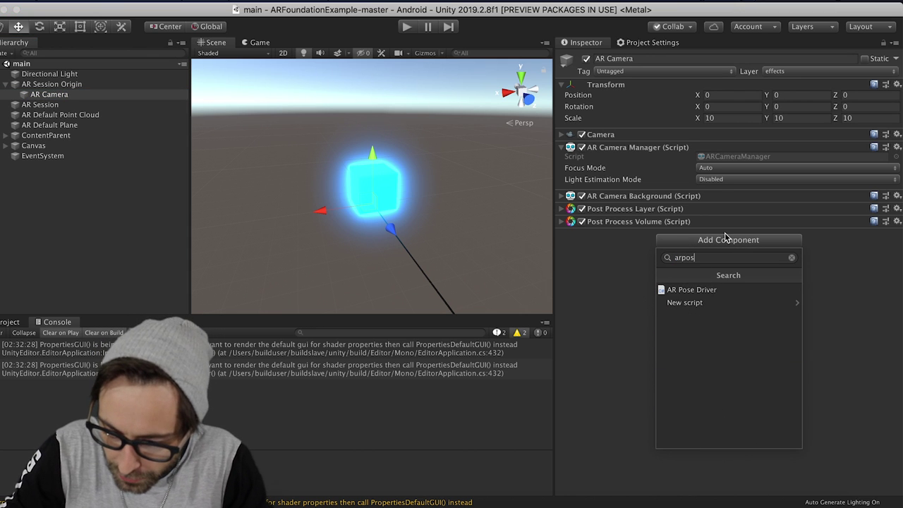
key("Return")
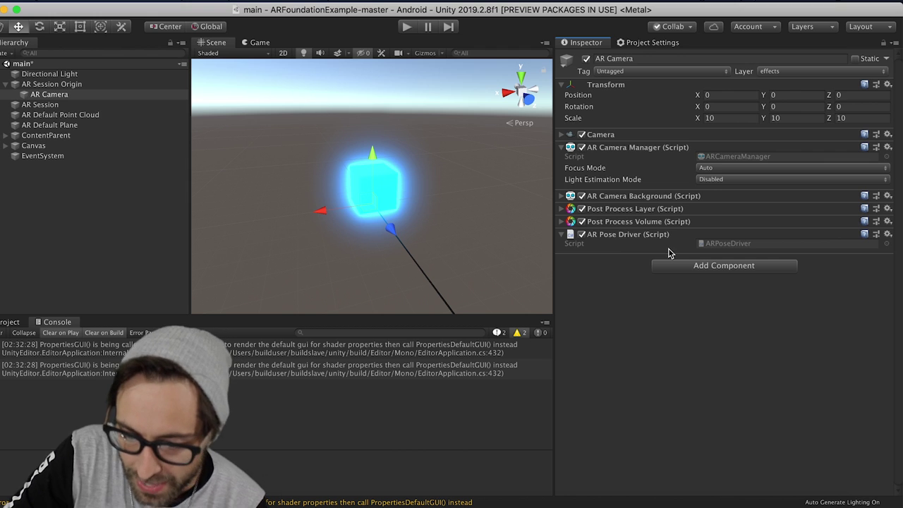
Build and run the project for Android, saving it as glow in the ARFoundationExample-master folder and replacing the existing file.
left_click(61, 204)
left_click(67, 1)
left_click(83, 118)
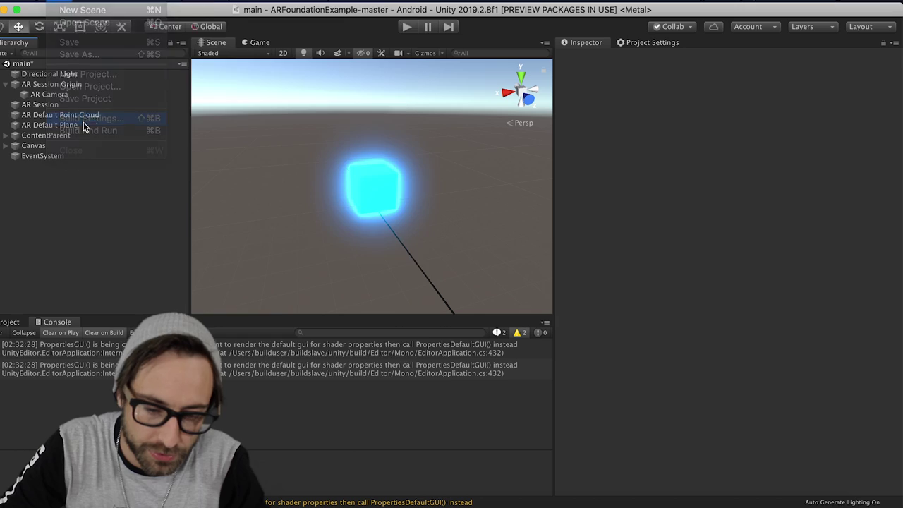
left_click(374, 376)
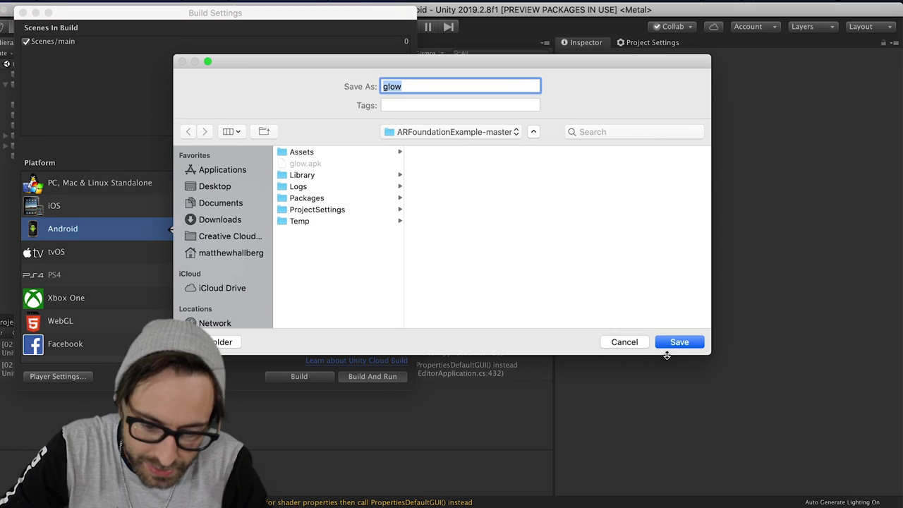
left_click(679, 342)
left_click(534, 146)
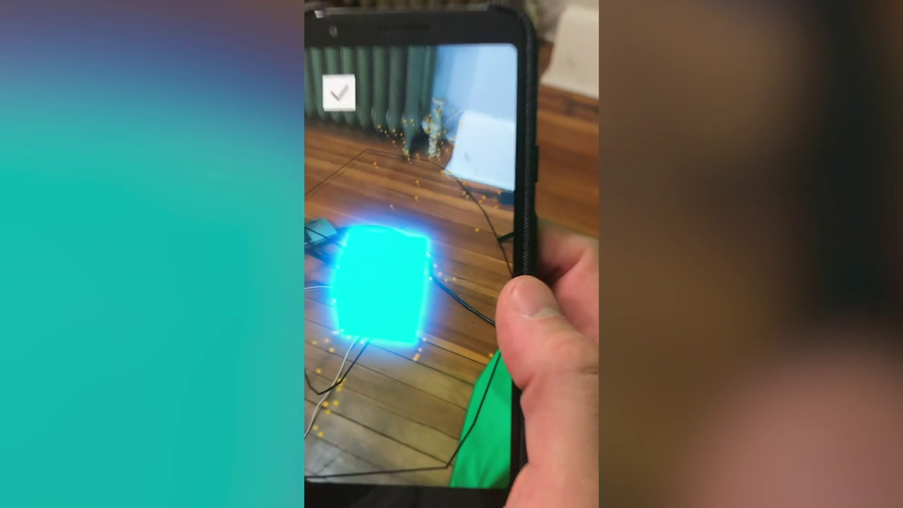